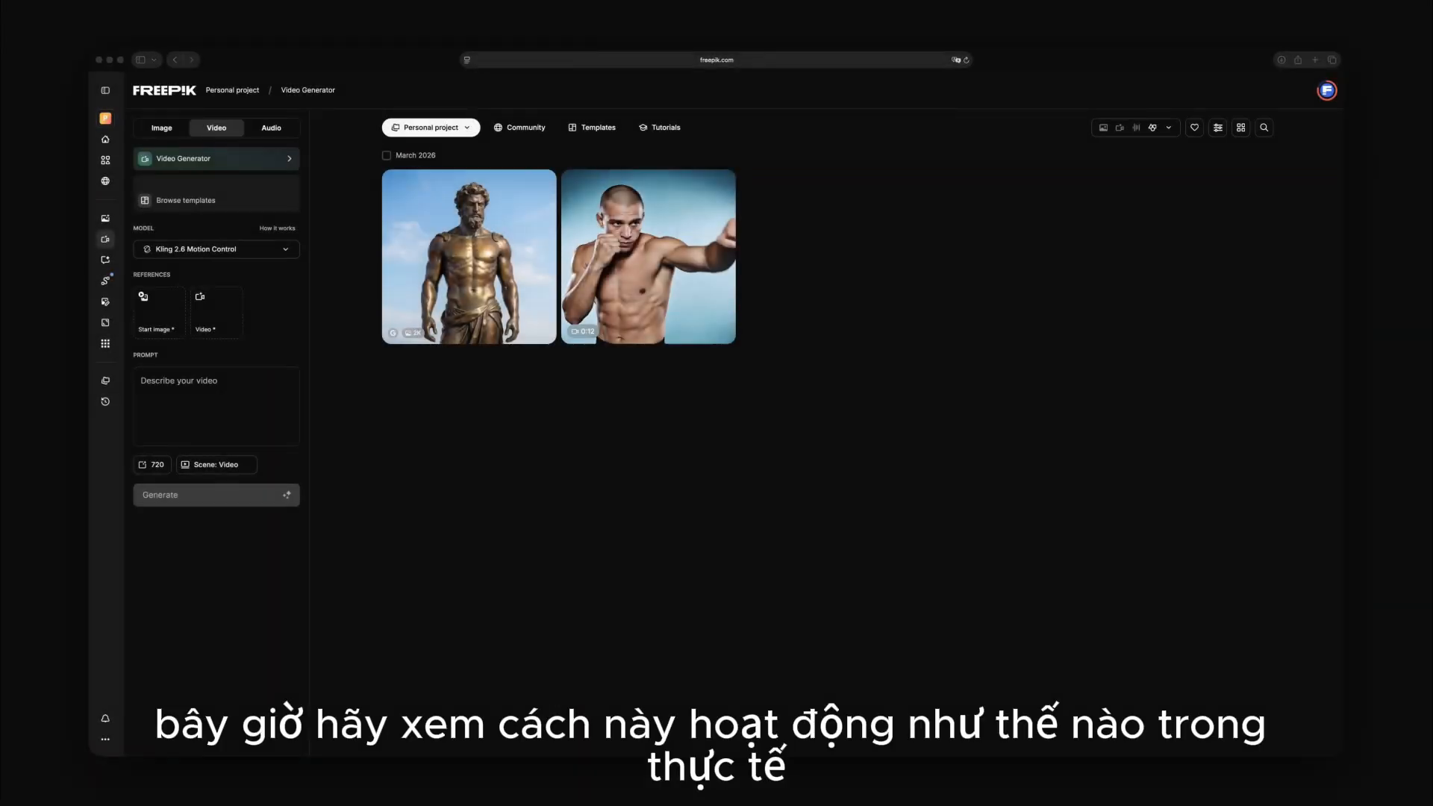
# Step: Preview the boxer video and the bronze statue image in the personal project
pyautogui.click(652, 304)
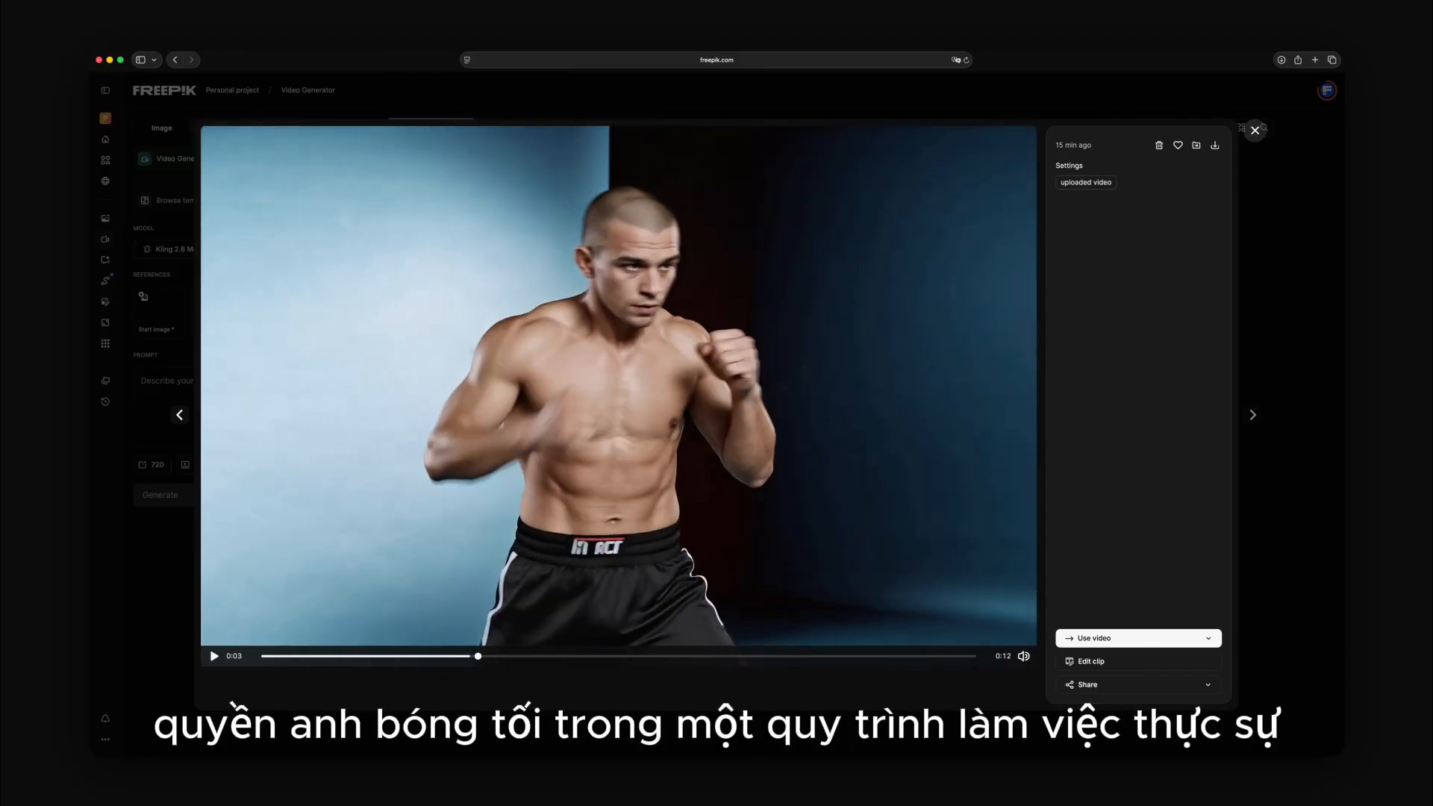
pyautogui.press('Escape')
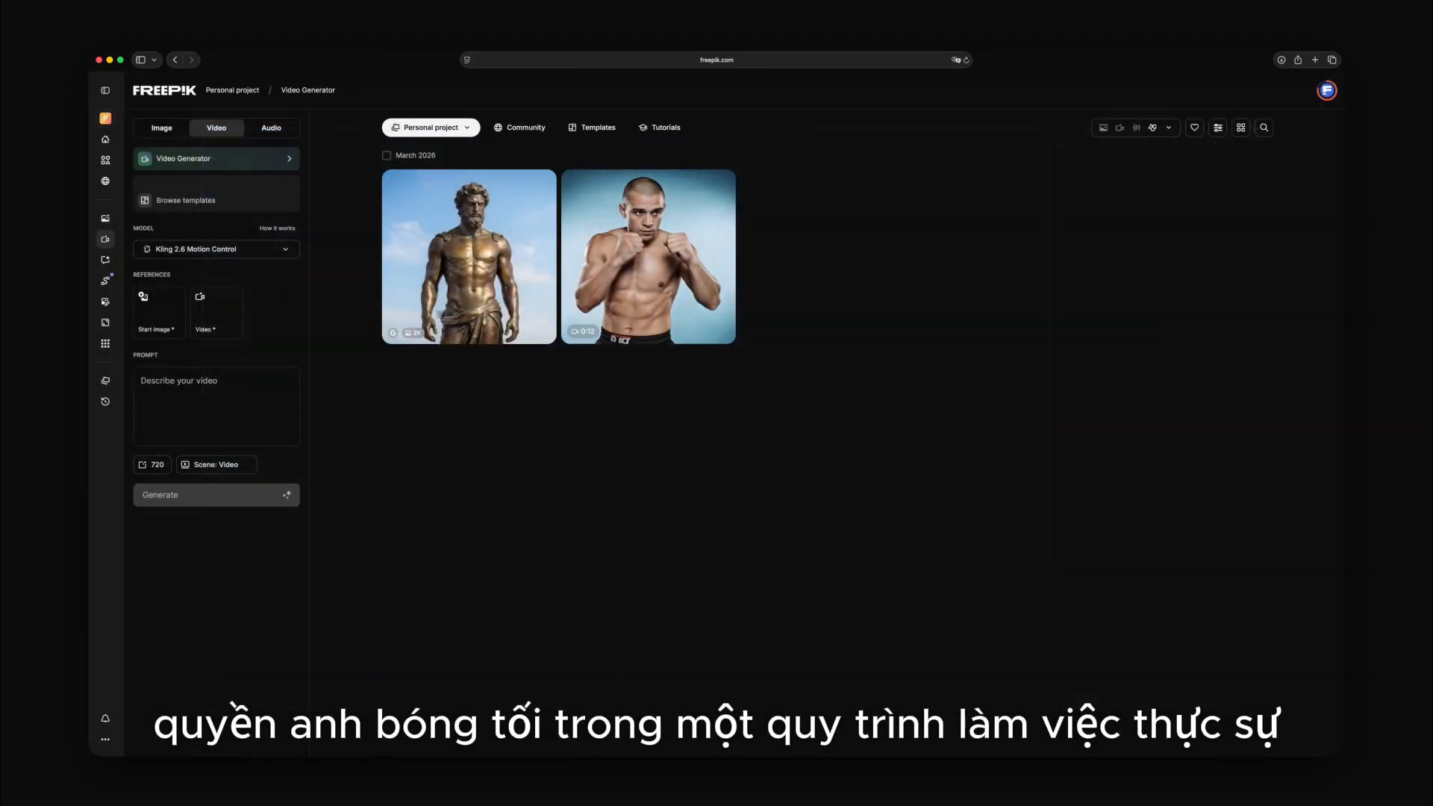
pyautogui.click(227, 315)
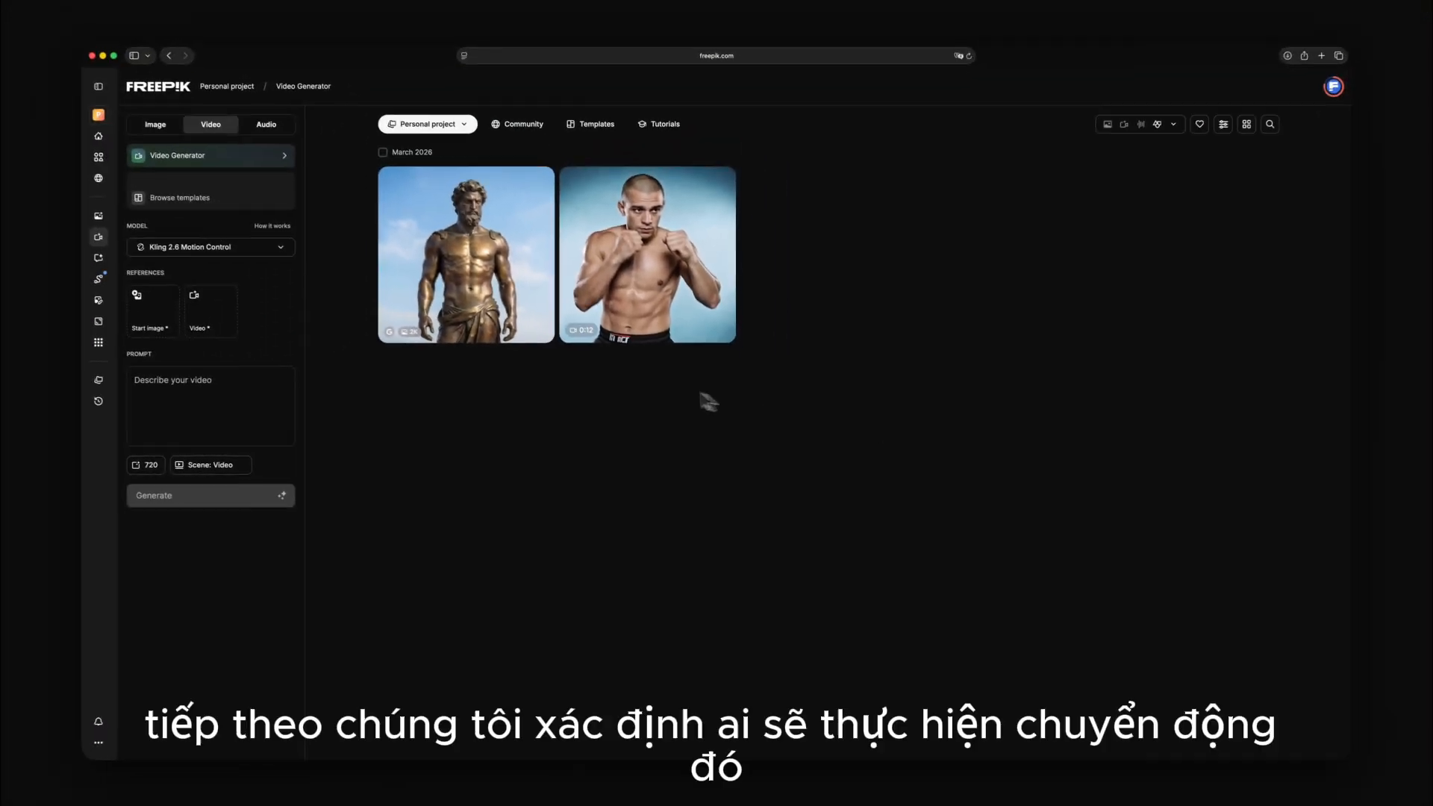
pyautogui.click(461, 301)
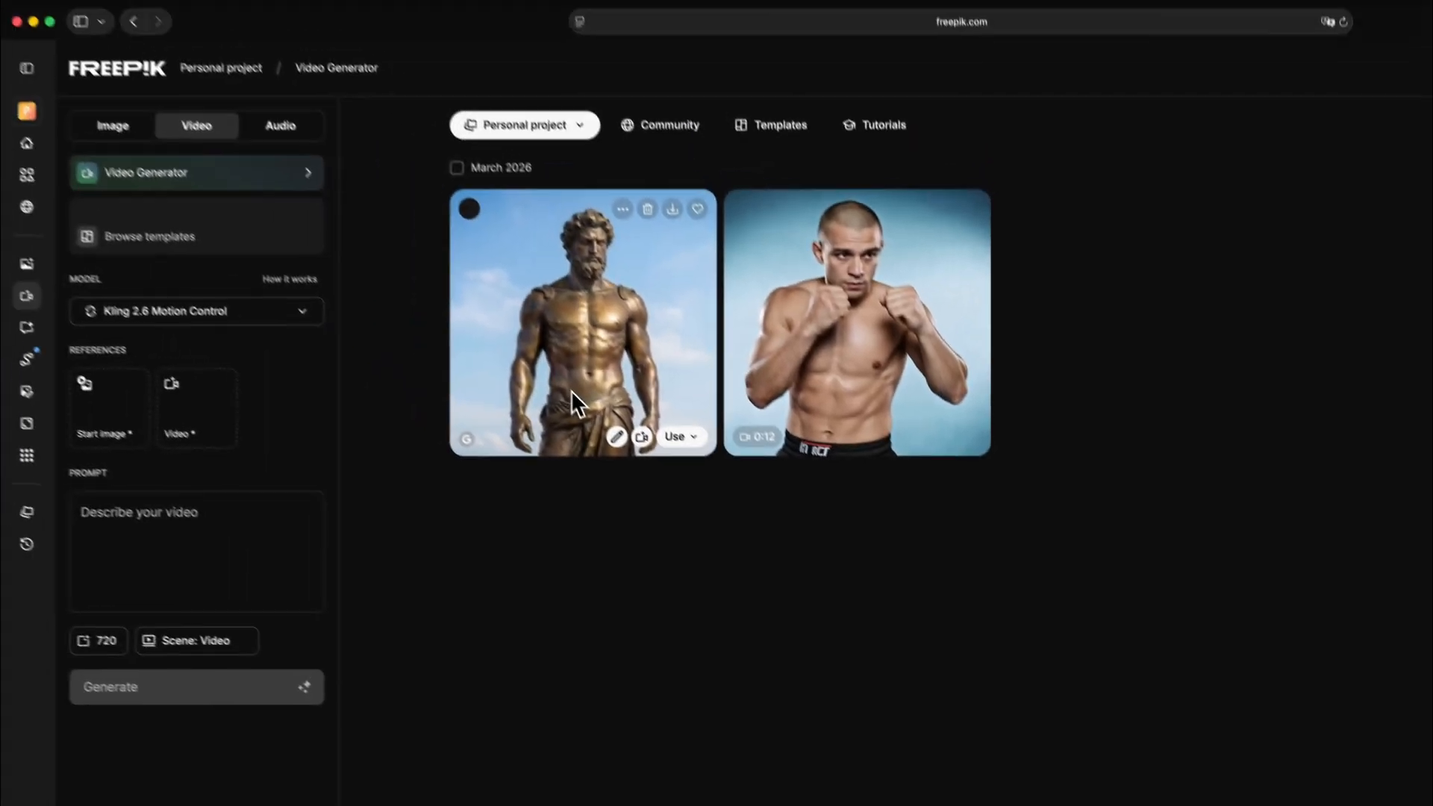
# Step: Assign the bronze statue image as the start image and the boxer clip as the video reference
pyautogui.moveTo(597, 427); pyautogui.dragTo(161, 457)
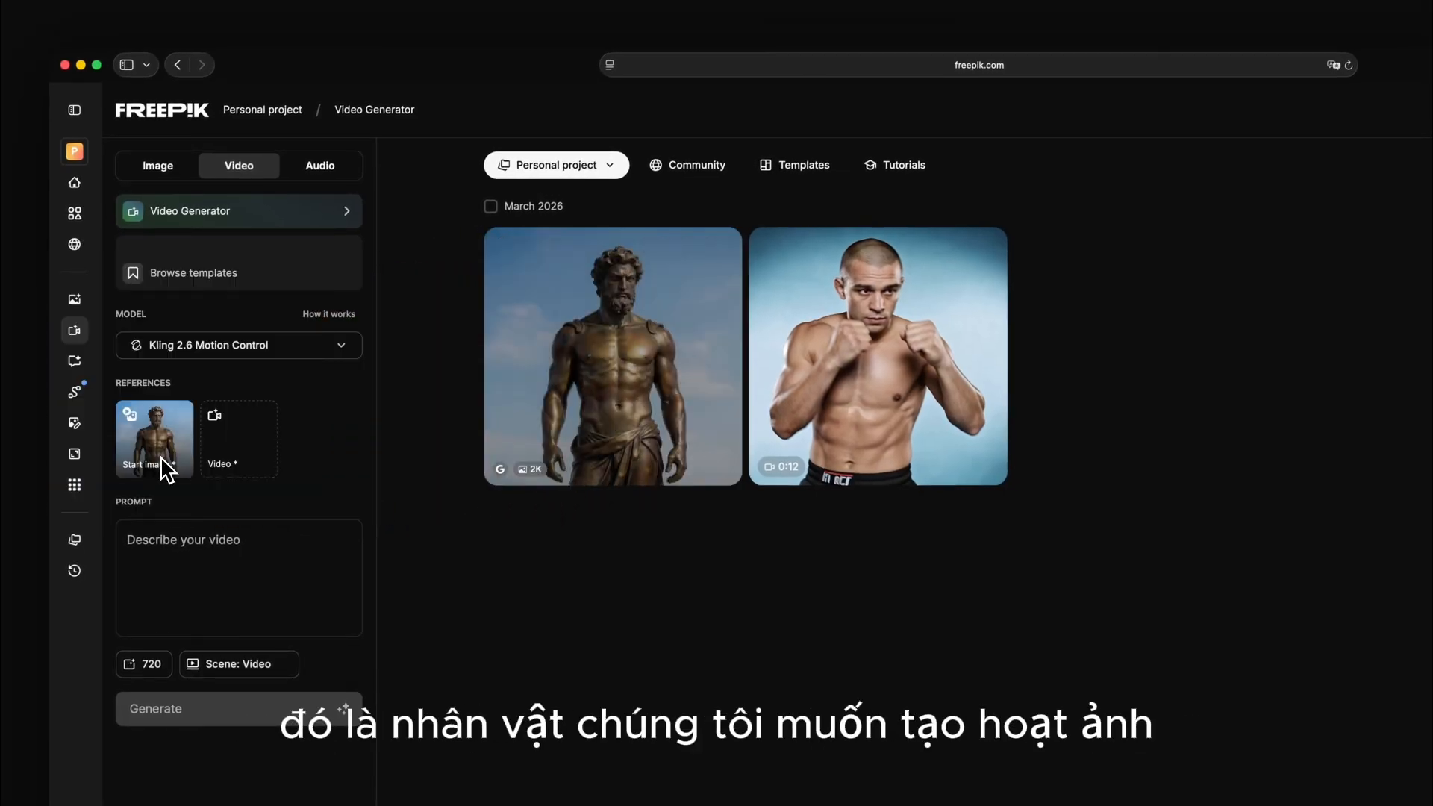
pyautogui.moveTo(865, 440); pyautogui.dragTo(241, 442)
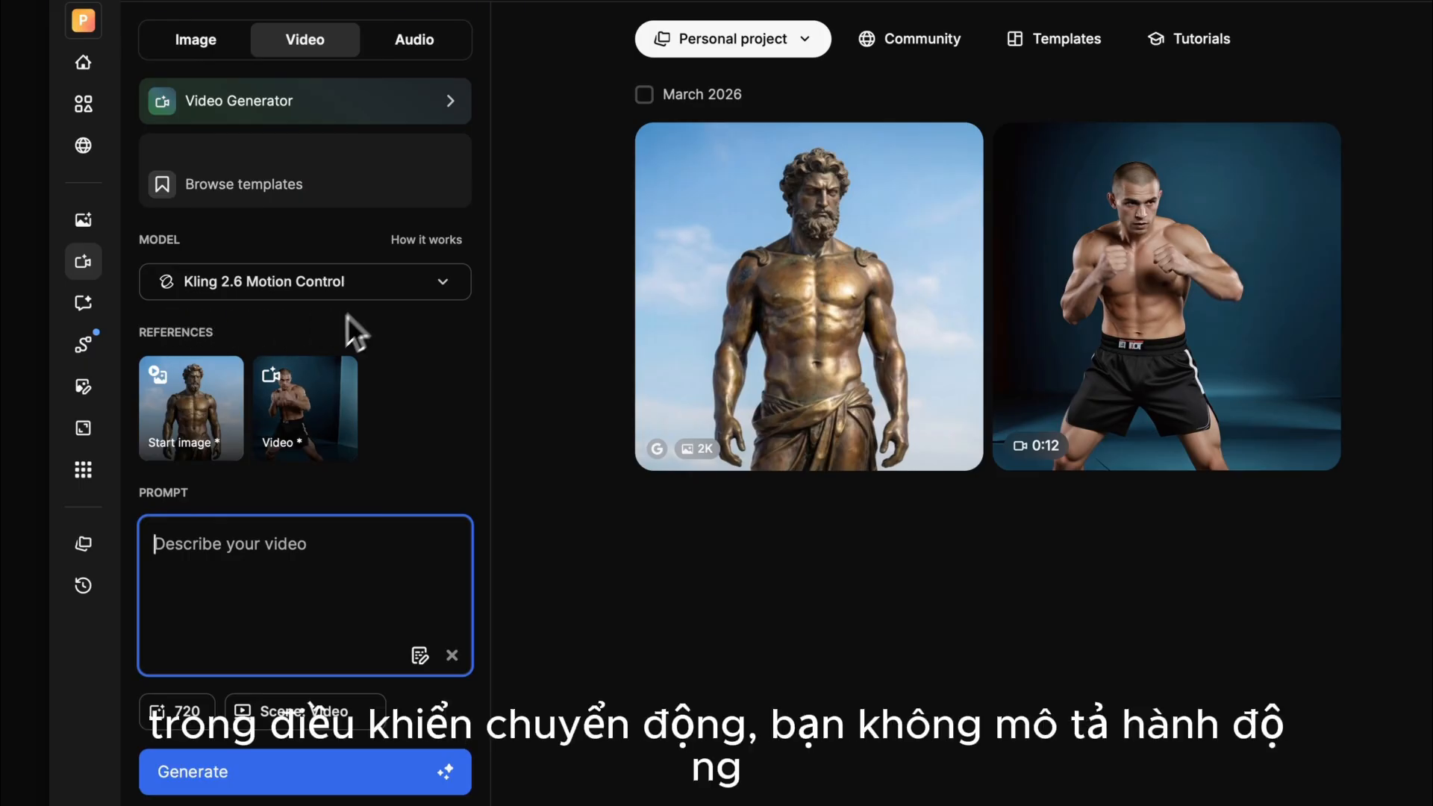
pyautogui.write('boxing')
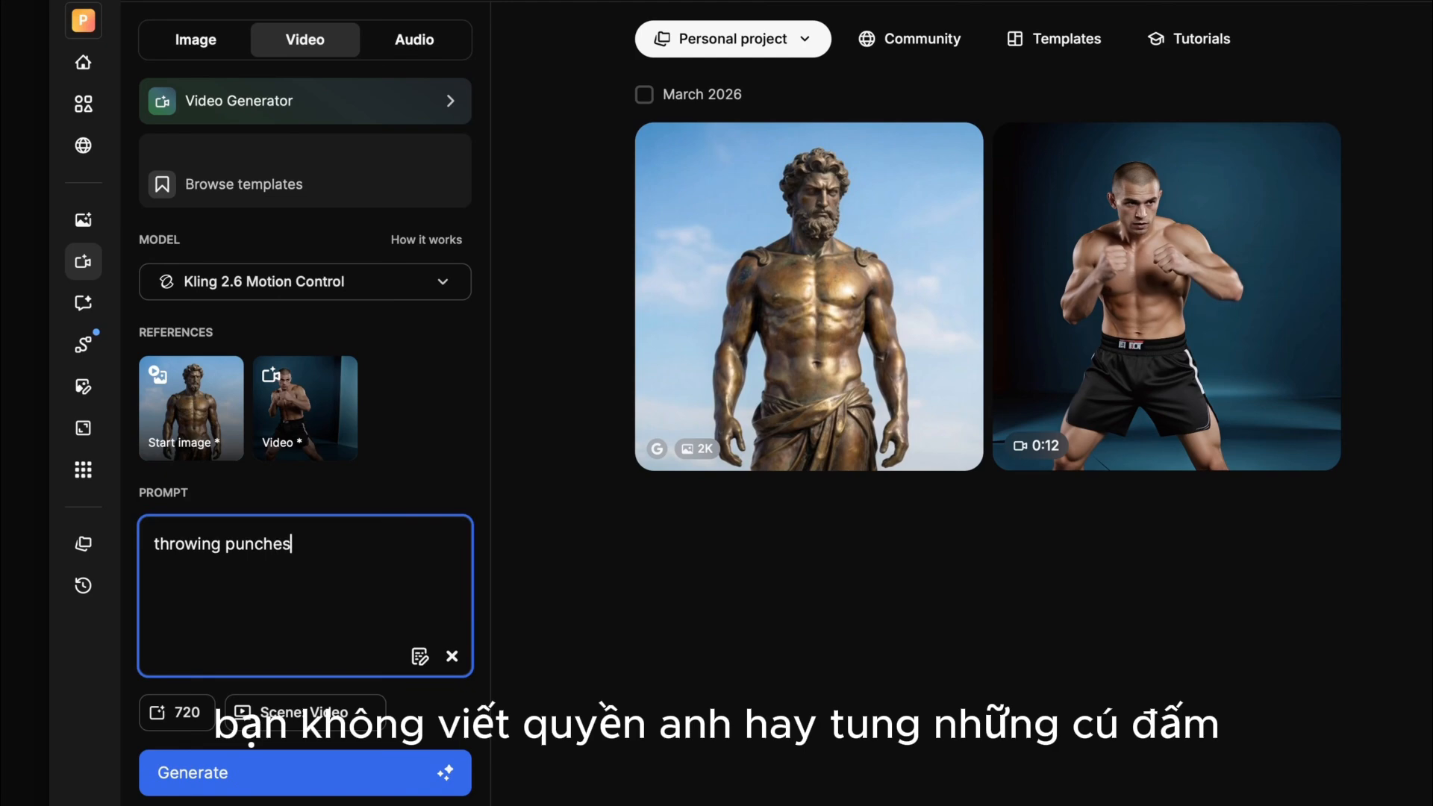
pyautogui.press('BackSpace')
pyautogui.press('BackSpace')
pyautogui.press('BackSpace')
pyautogui.press('BackSpace')
pyautogui.press('BackSpace')
pyautogui.press('BackSpace')
pyautogui.press('BackSpace')
pyautogui.press('BackSpace')
pyautogui.press('BackSpace')
pyautogui.press('BackSpace')
pyautogui.press('BackSpace')
pyautogui.press('BackSpace')
pyautogui.press('BackSpace')
pyautogui.press('BackSpace')
pyautogui.press('BackSpace')
pyautogui.press('BackSpace')
pyautogui.moveTo(321, 458)
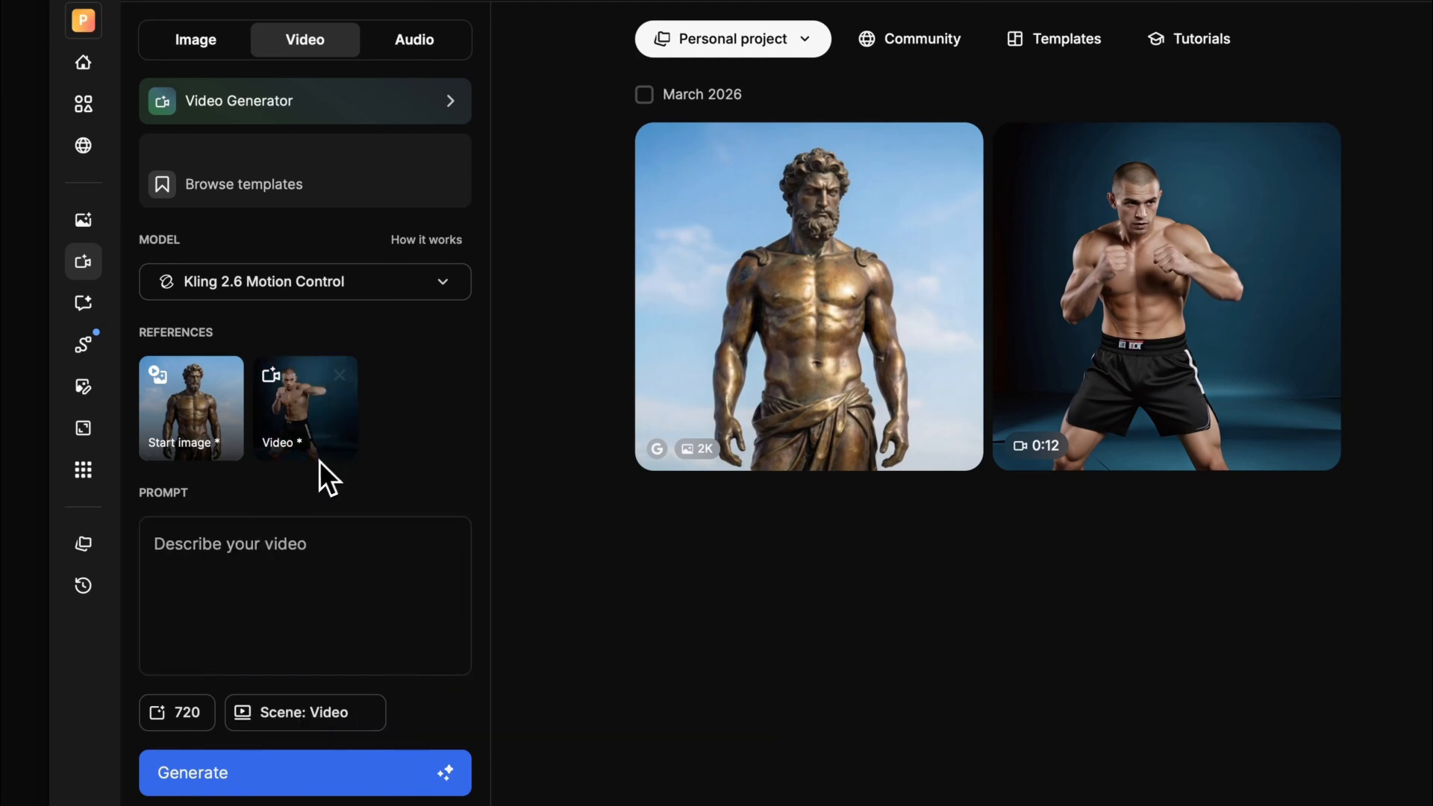
# Step: Write a video prompt for an ultra-realistic cinematic mythological bronze statue, centered, framed from mid-thigh upward with generous headroom and both hands fully visible
pyautogui.click(240, 522)
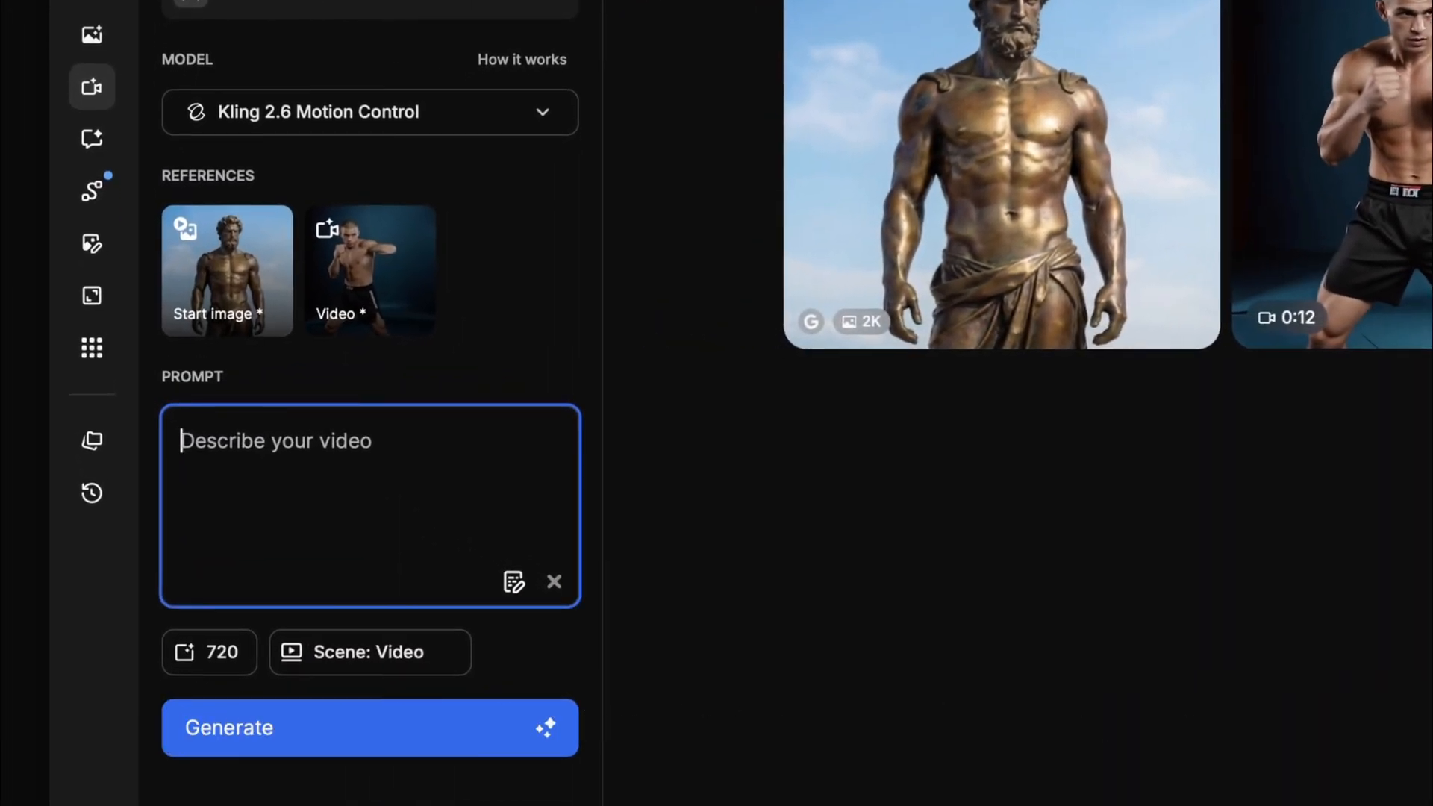
pyautogui.write('Transform the scene into an ultra-r')
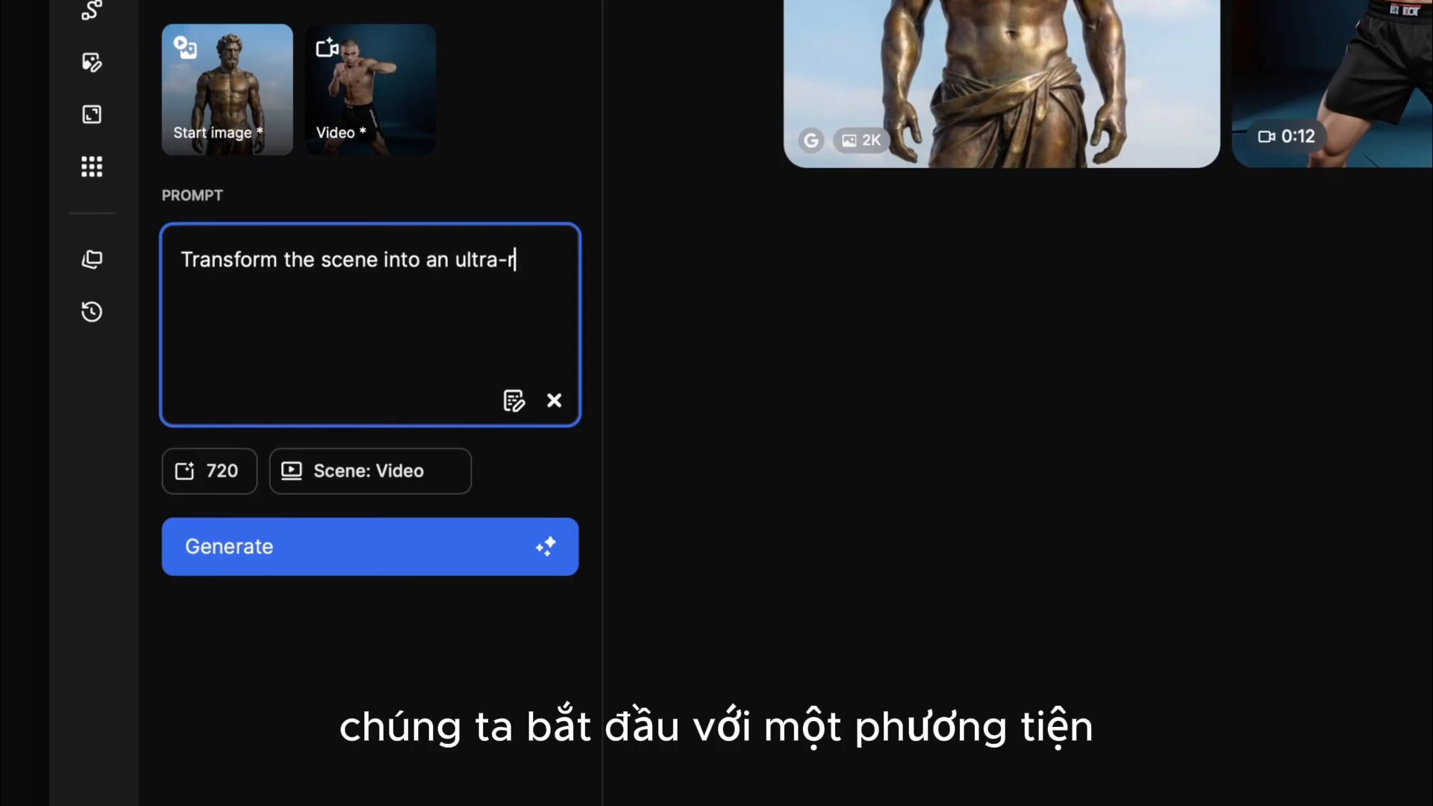
pyautogui.write('ealistic cinematic image of a mythological bronze statue sta')
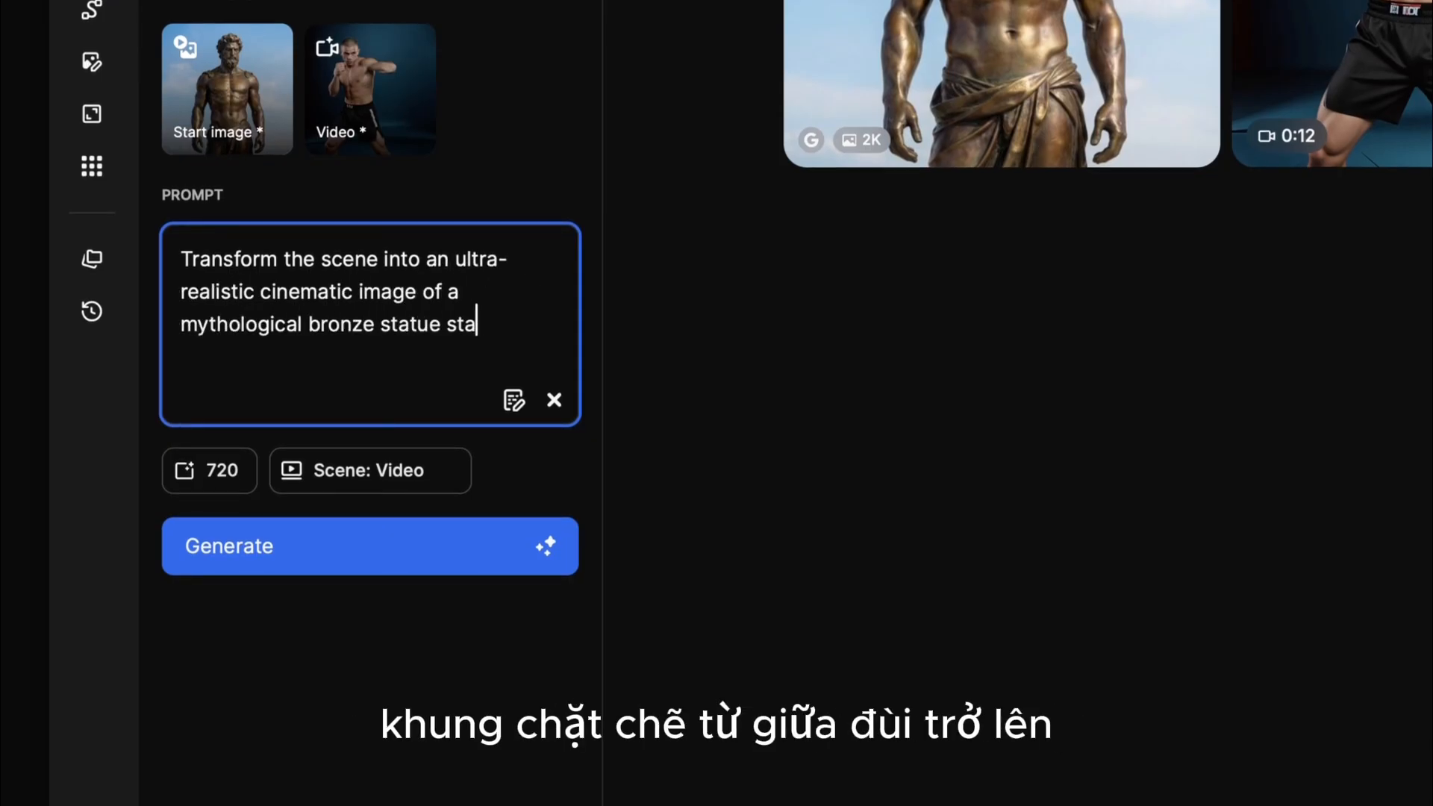
pyautogui.write('nding centrally, framed from mid-thigh upward with generous ')
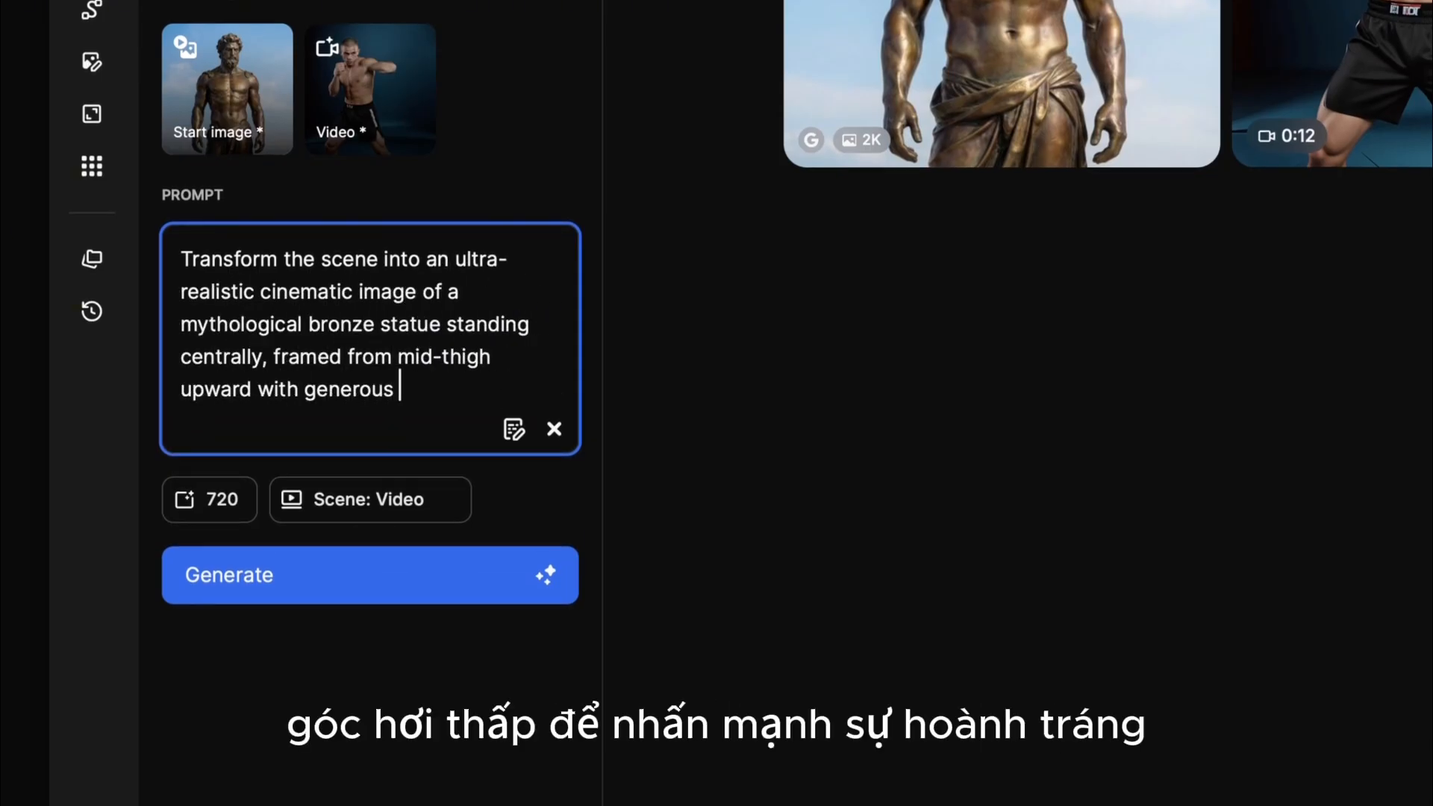
pyautogui.write('headroom above the hair and full visibility of both hands. ')
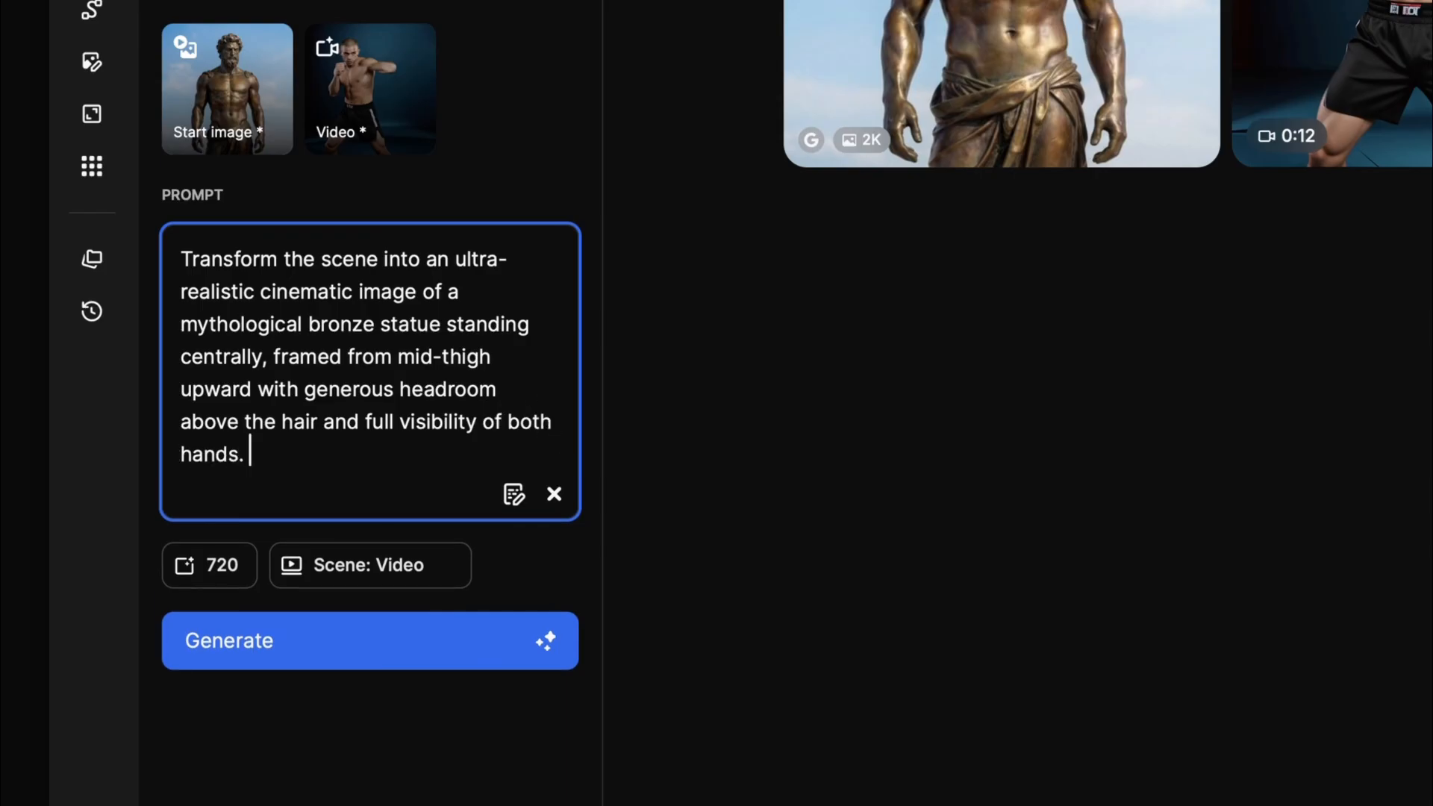
# Step: Extend the prompt to remove the Pantheon, keep two blurred marble columns at the frame edges, and show a bright sky with soft white clouds
pyautogui.write('Remove the Pantheon structure behind the statue entirely, el')
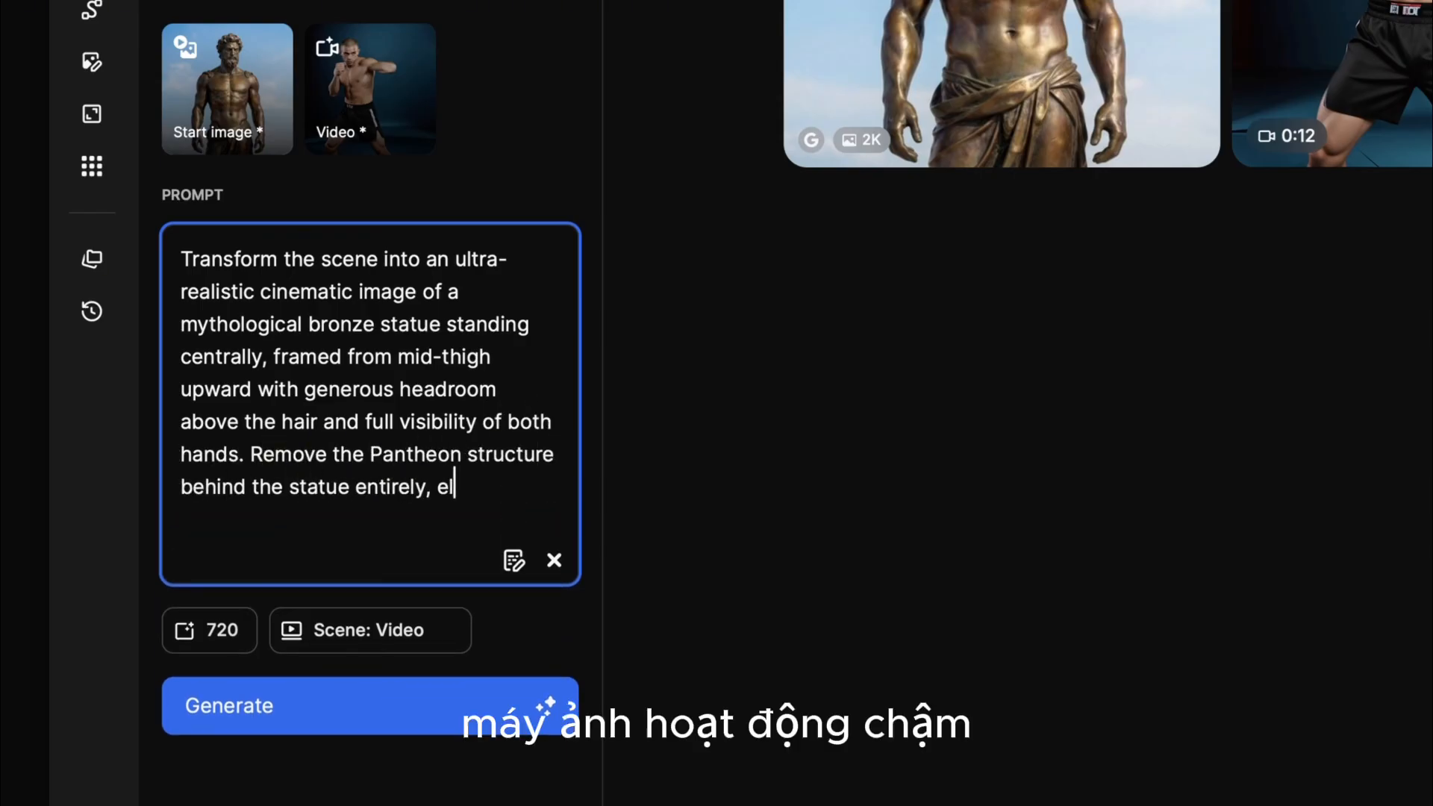
pyautogui.write('iminating all architectural clutter in the center background')
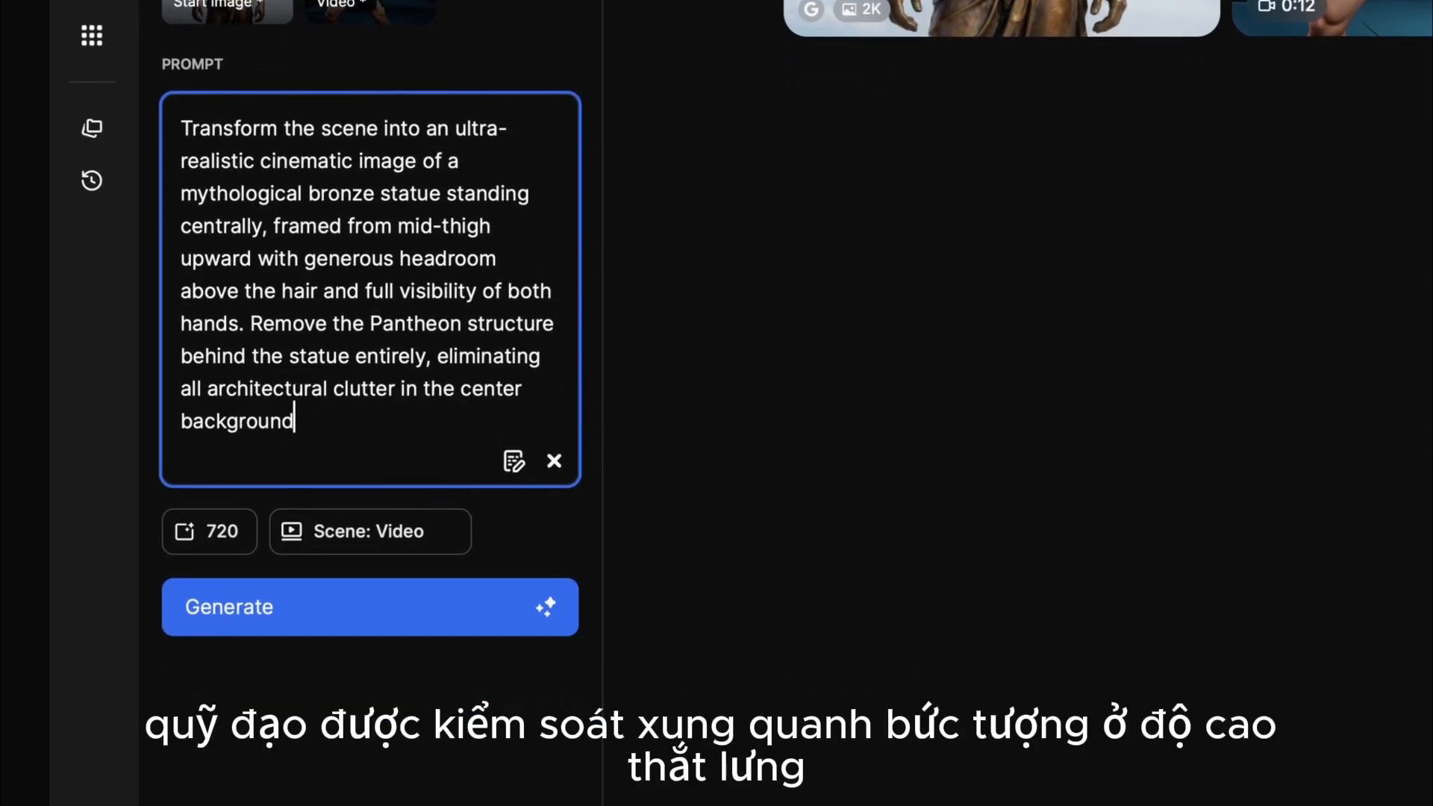
pyautogui.write('. Keep only two large classical marble columns positioned sym')
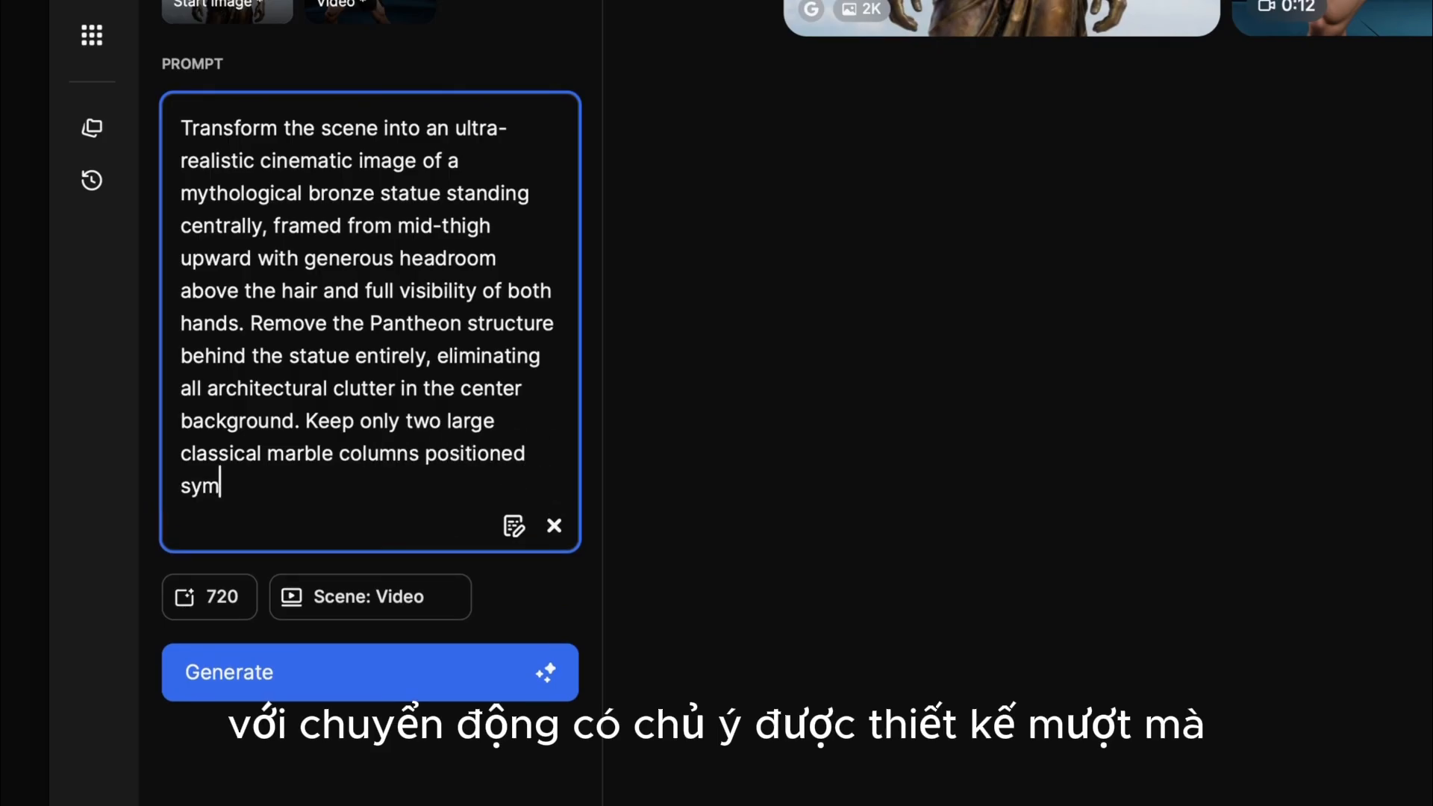
pyautogui.write('metrically on the far left and far right edges of the frame, slightly out of focus to create depth. The ')
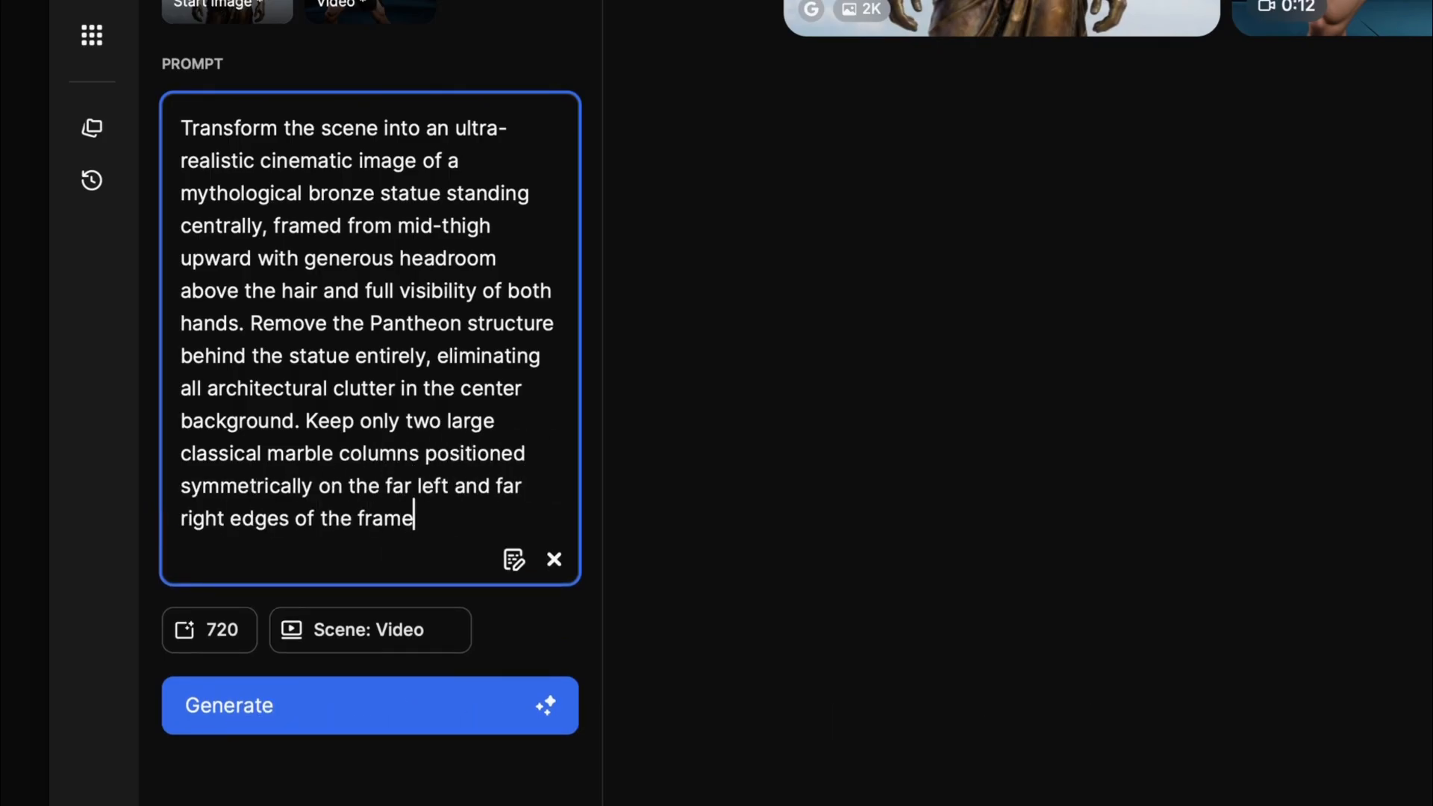
pyautogui.write('entire central ')
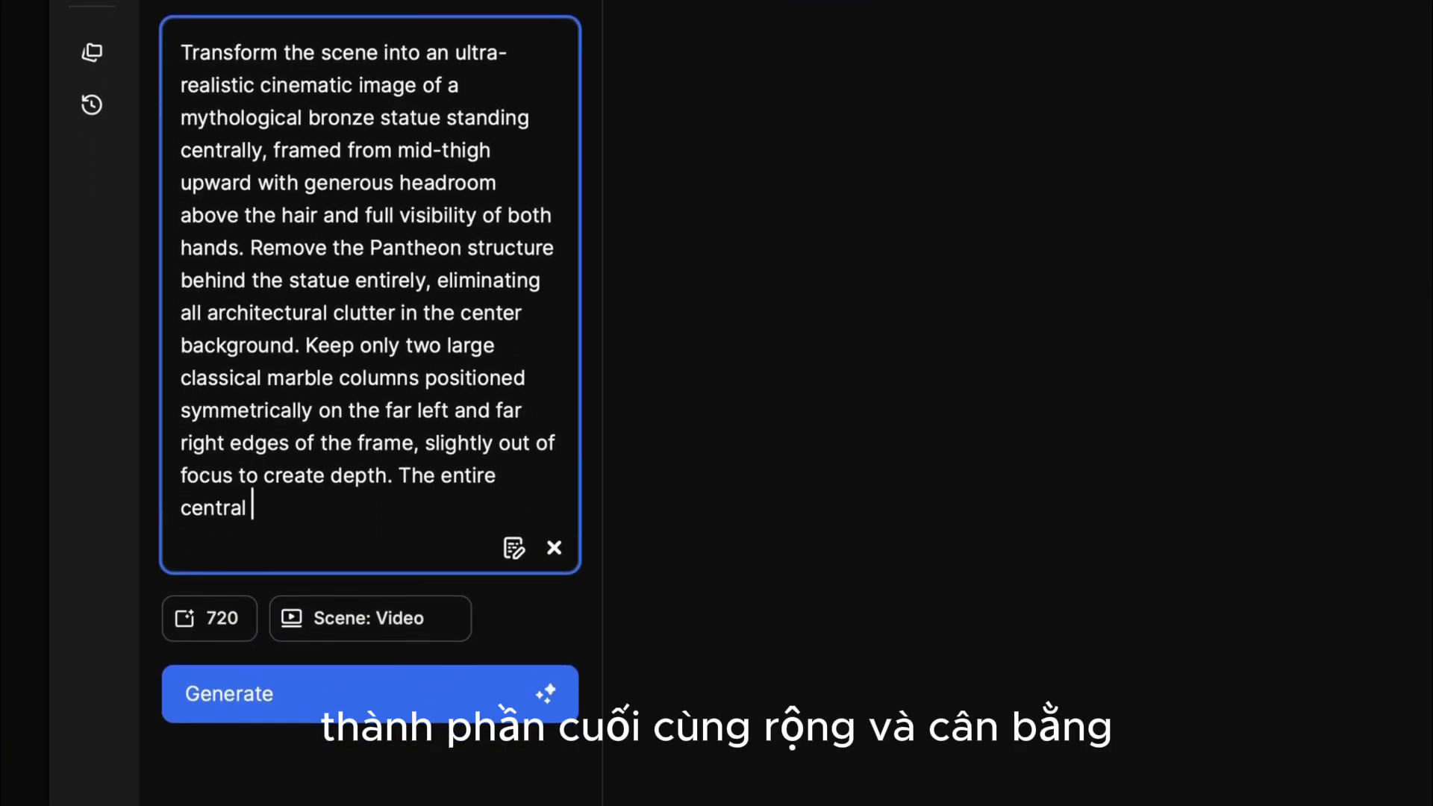
pyautogui.write('background should now be an expansive bright sky with soft ')
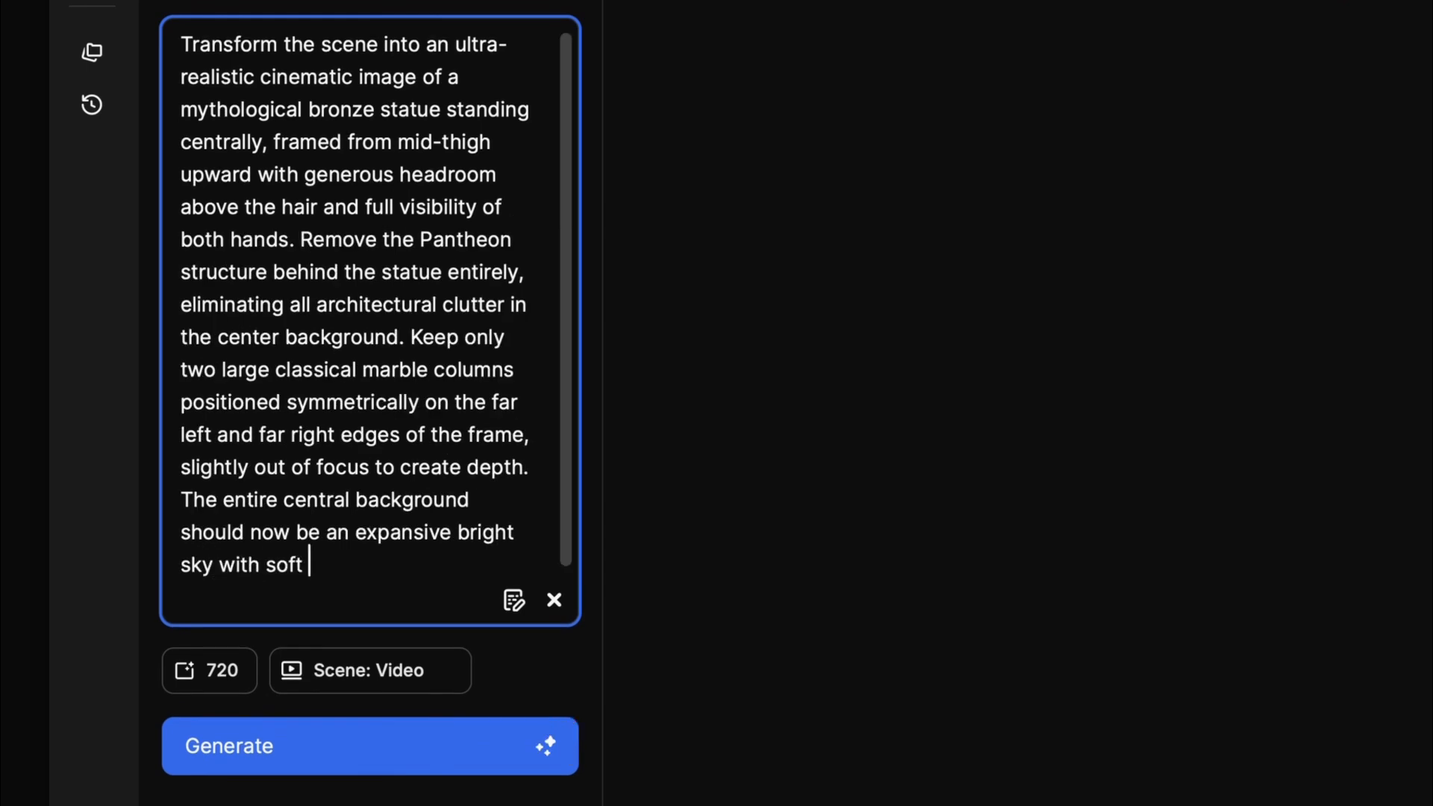
pyautogui.write('white clouds and subtle atmosphe')
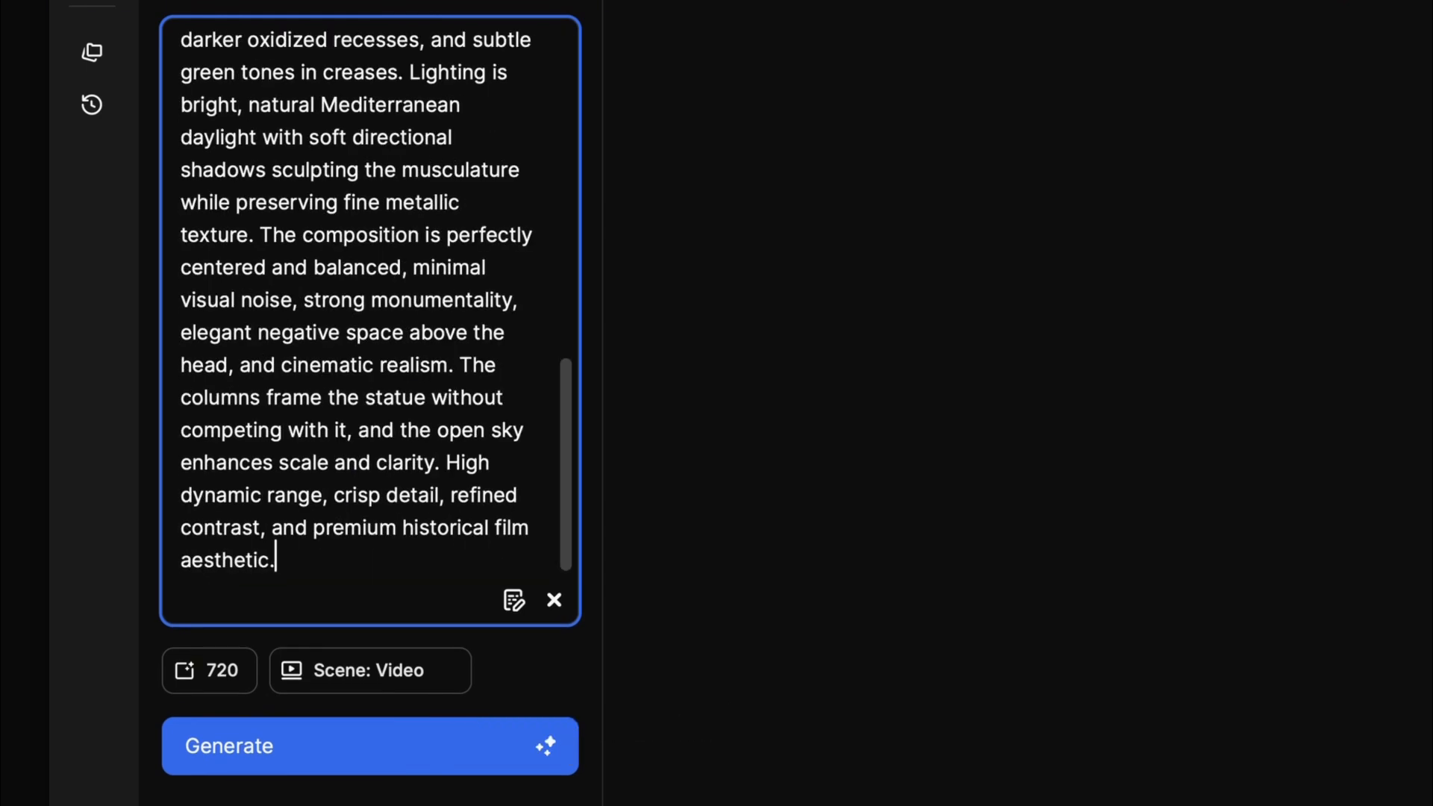
# Step: Keep 720p resolution and Video as the scene source, generate the motion-control video, and open the result
pyautogui.click(183, 54)
pyautogui.click(170, 688)
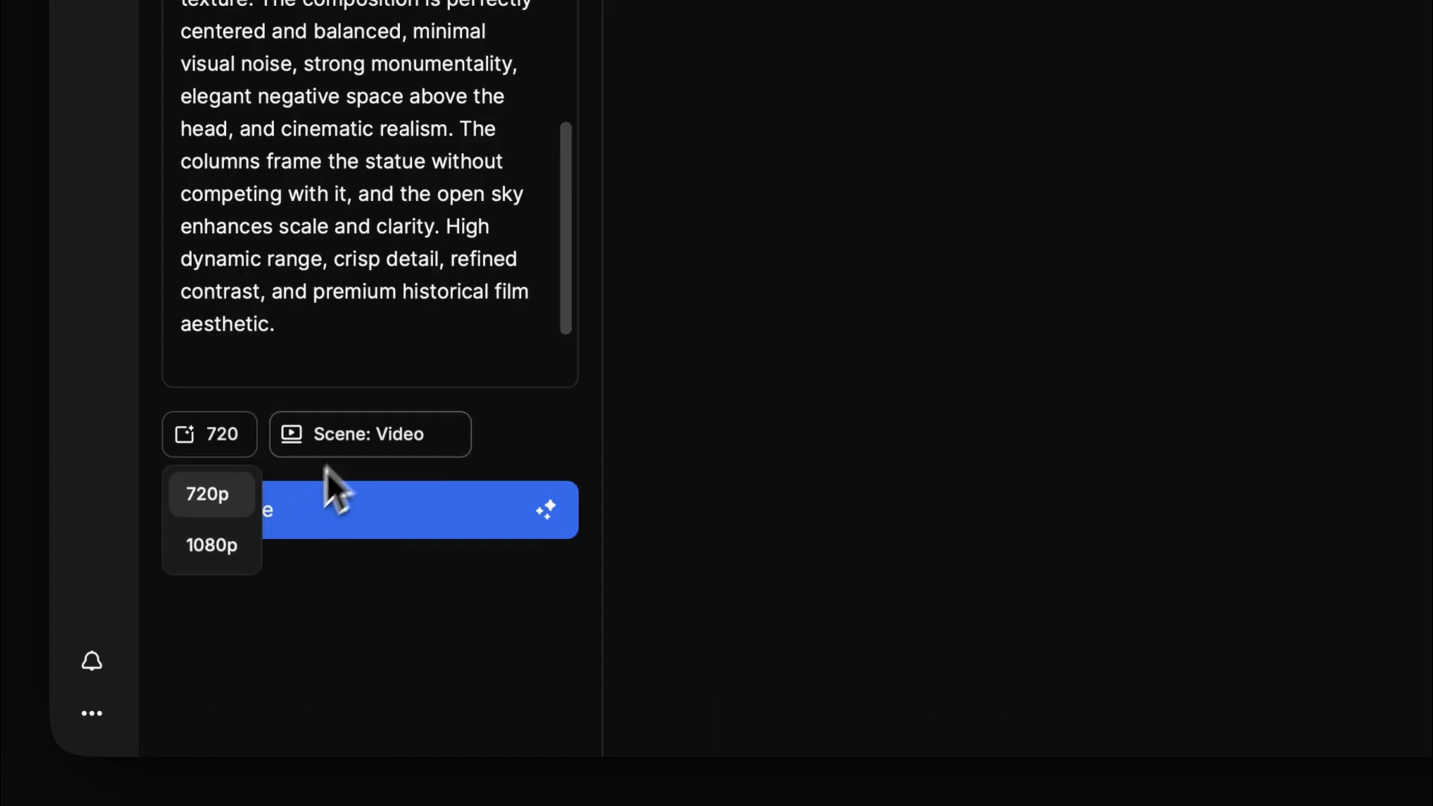
pyautogui.click(357, 437)
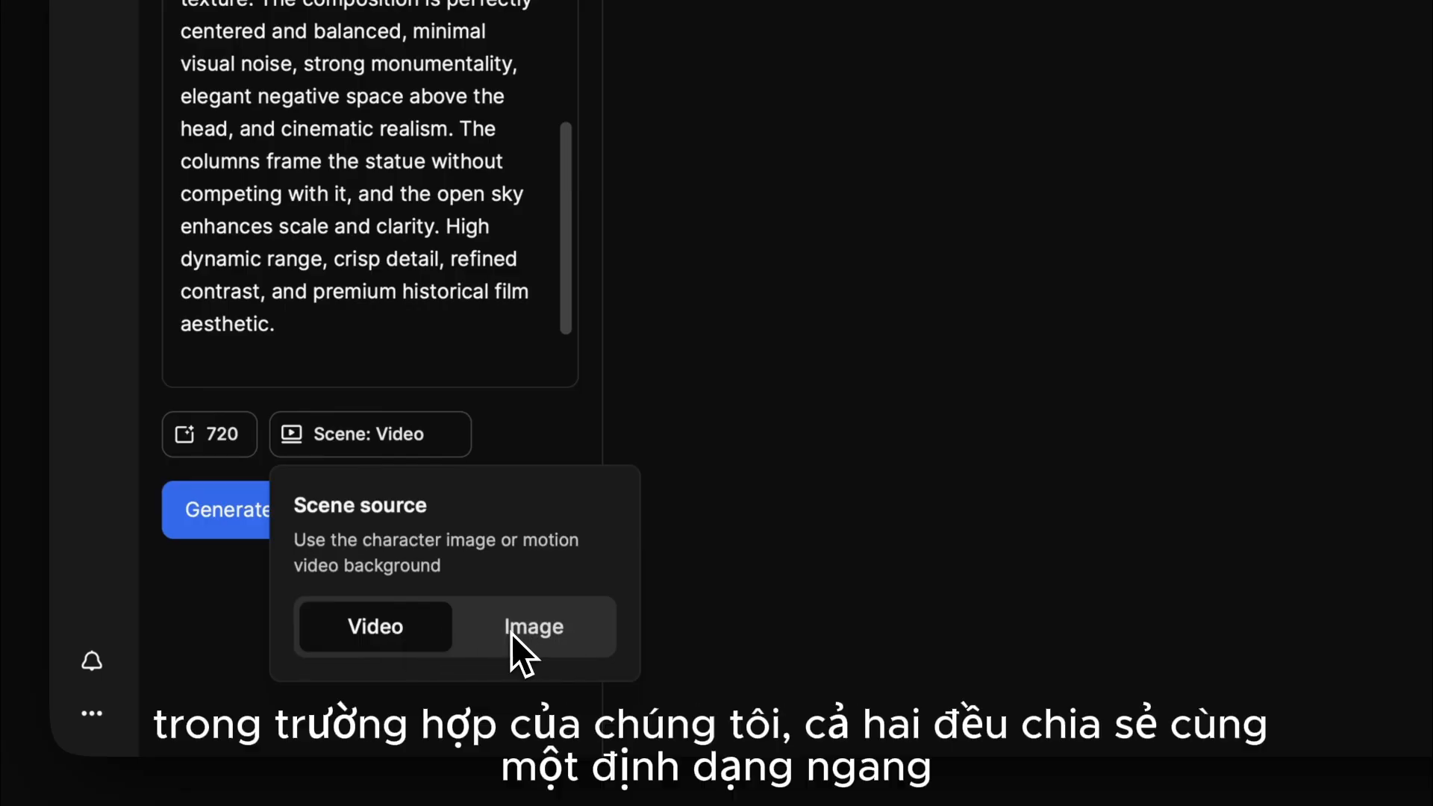
pyautogui.click(408, 633)
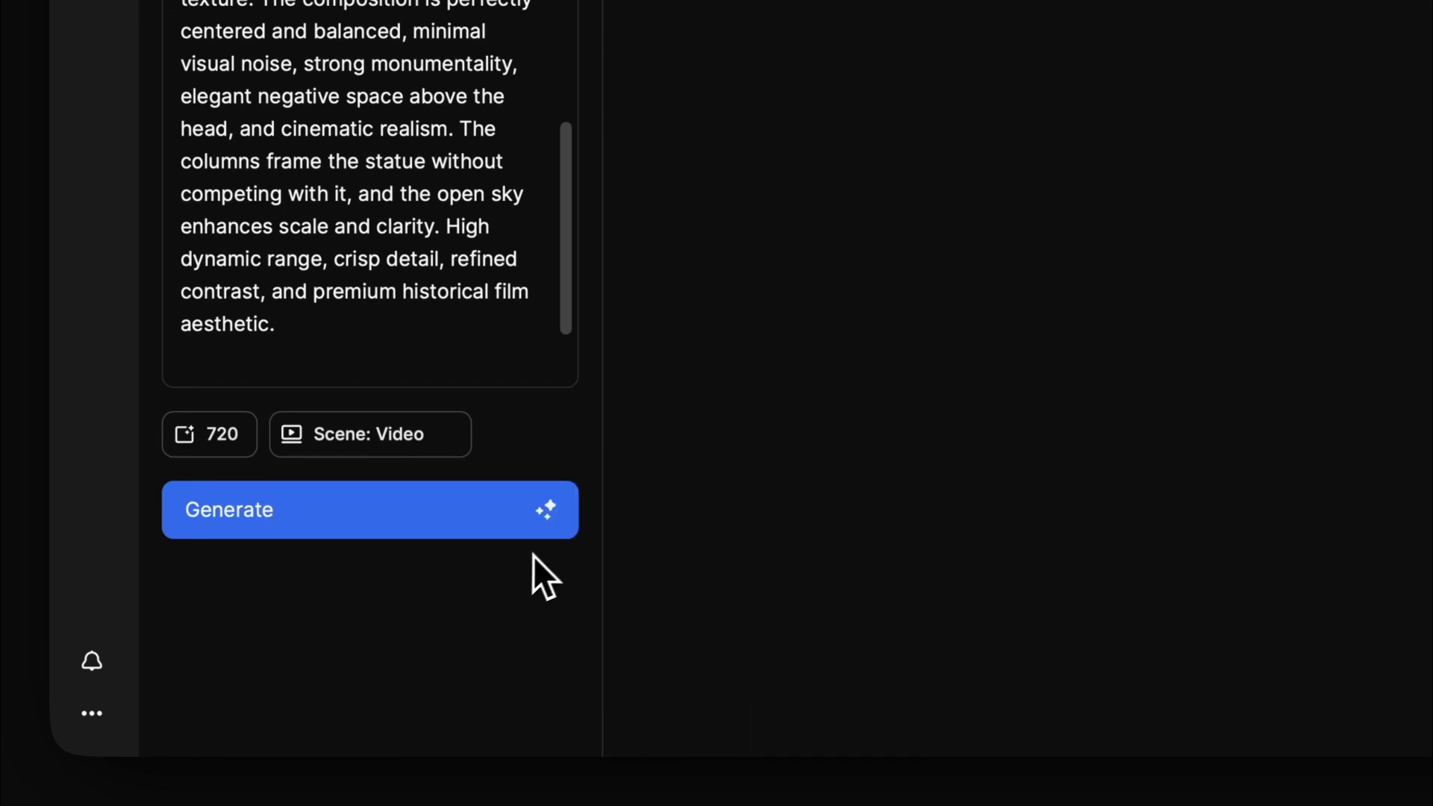
pyautogui.click(561, 536)
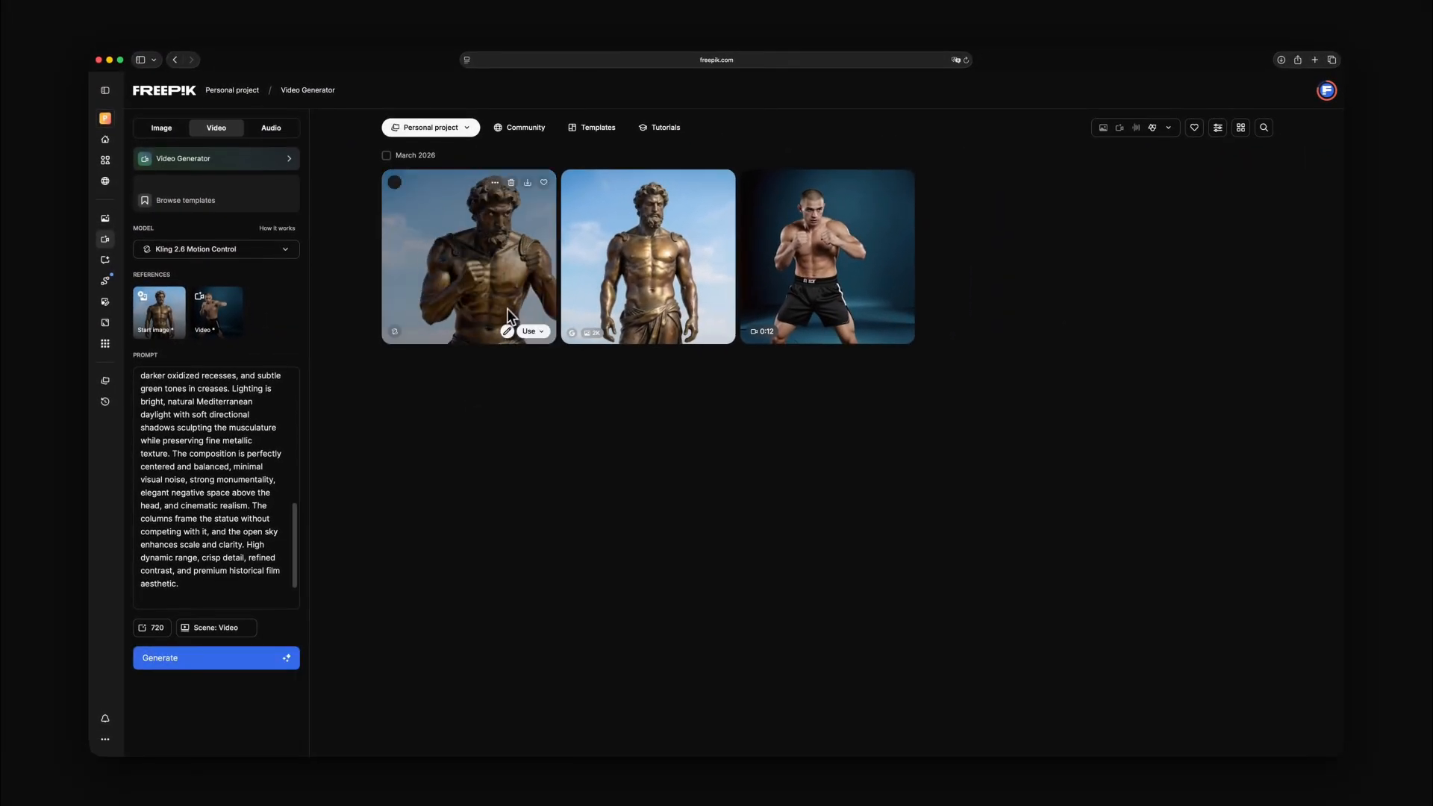
pyautogui.click(513, 299)
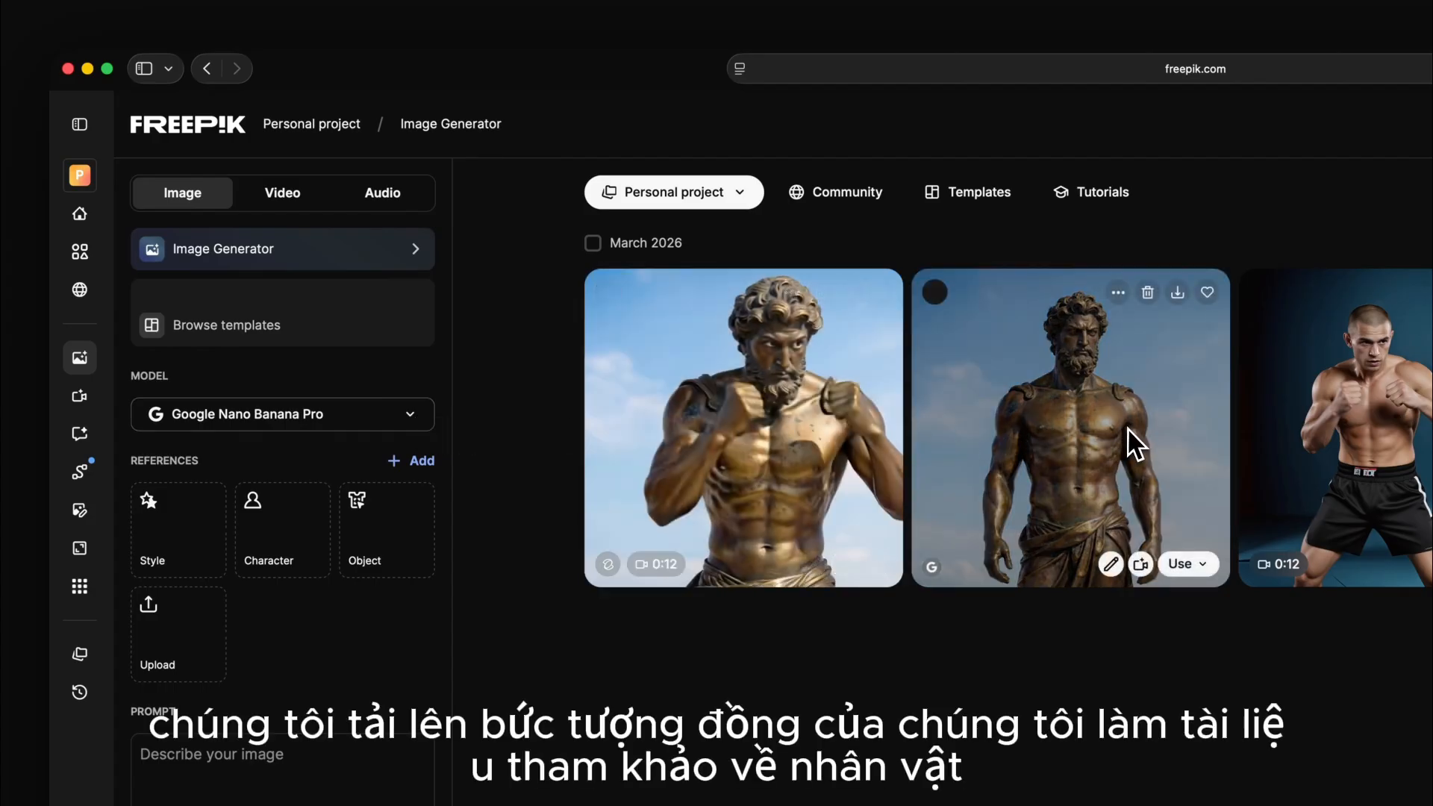
pyautogui.moveTo(992, 440); pyautogui.dragTo(307, 518)
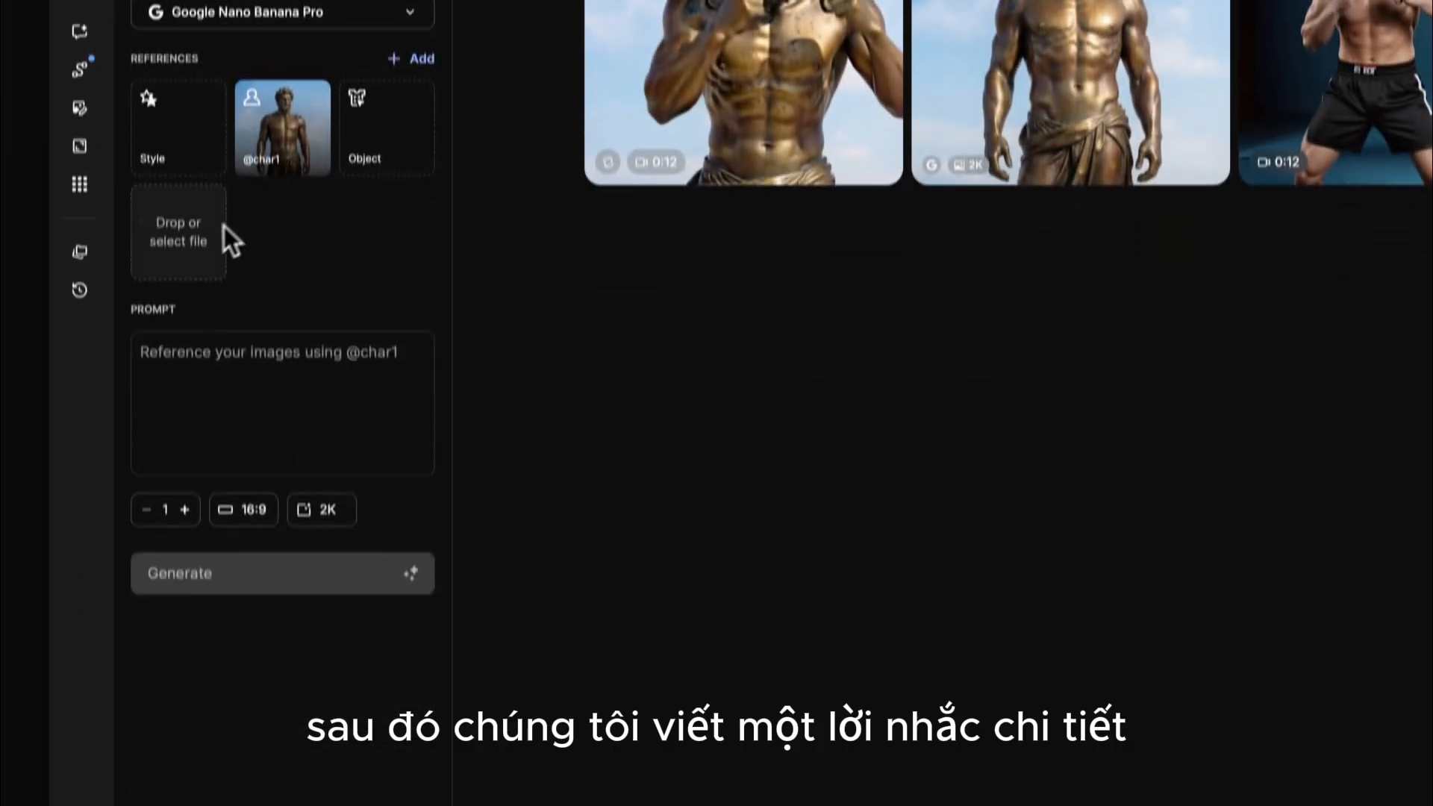
pyautogui.click(140, 308)
pyautogui.write('change the background of')
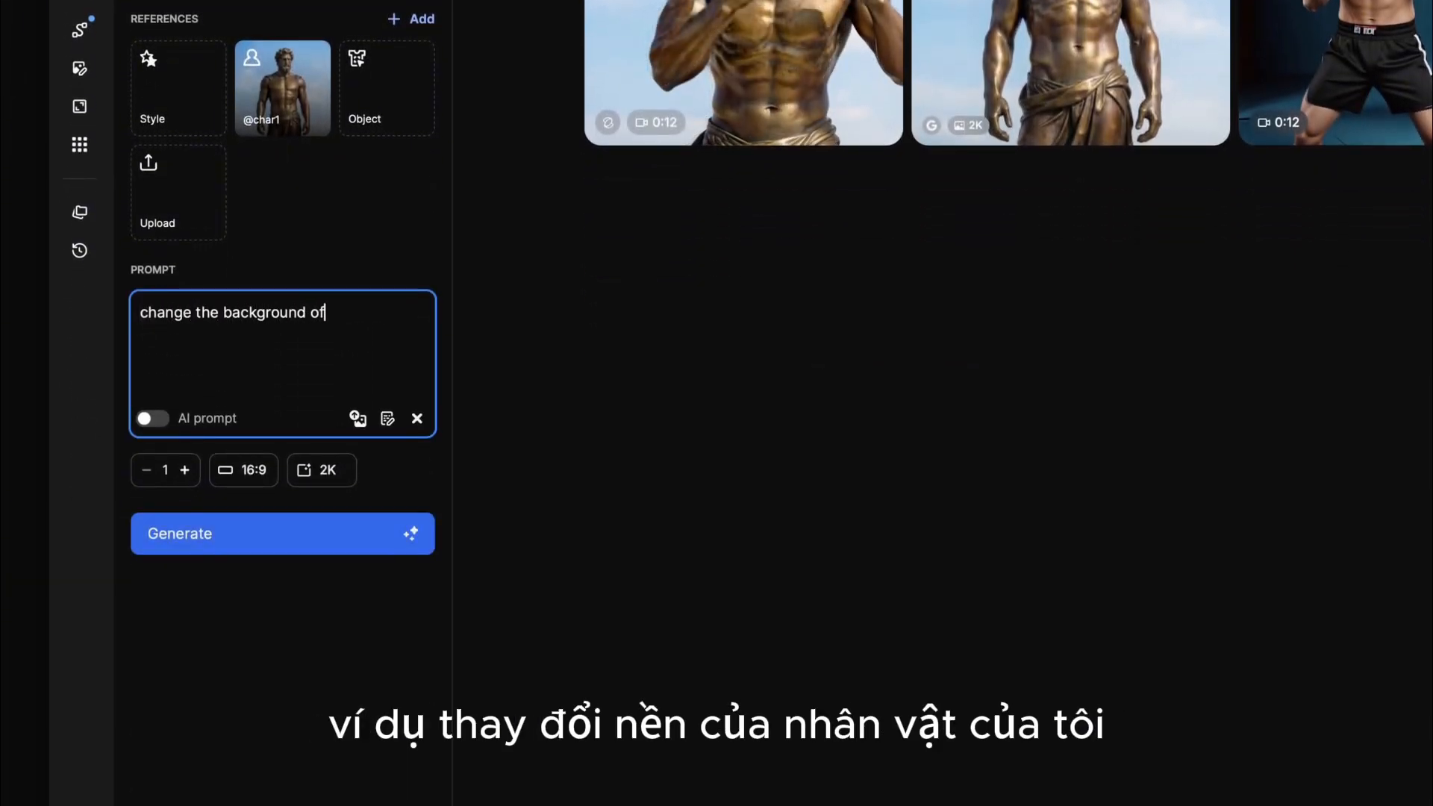
pyautogui.write(' my @char1 to an ultra-cinematic professional boxing ring en')
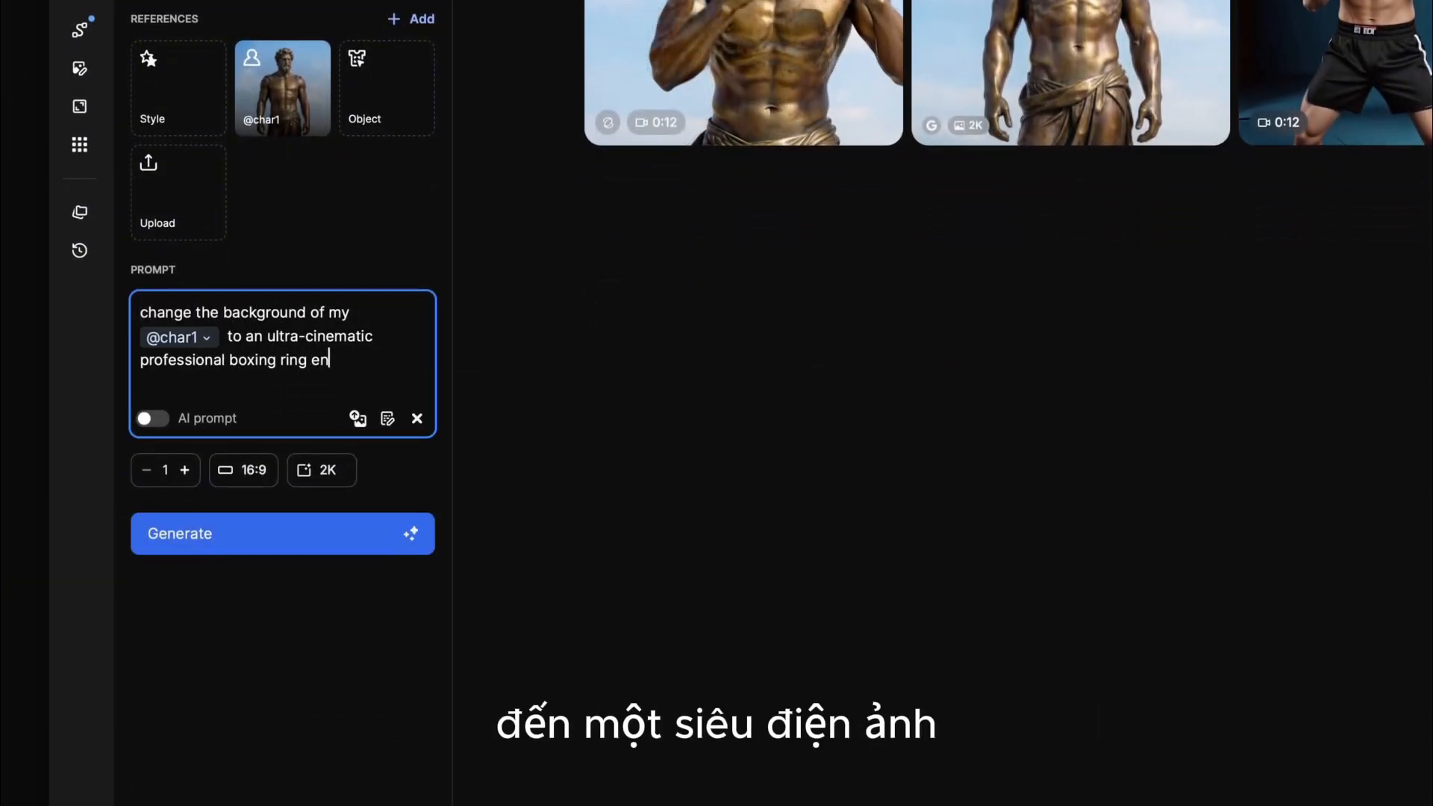
pyautogui.write('vironment at night. The ring is dramatic, high-end, and visu')
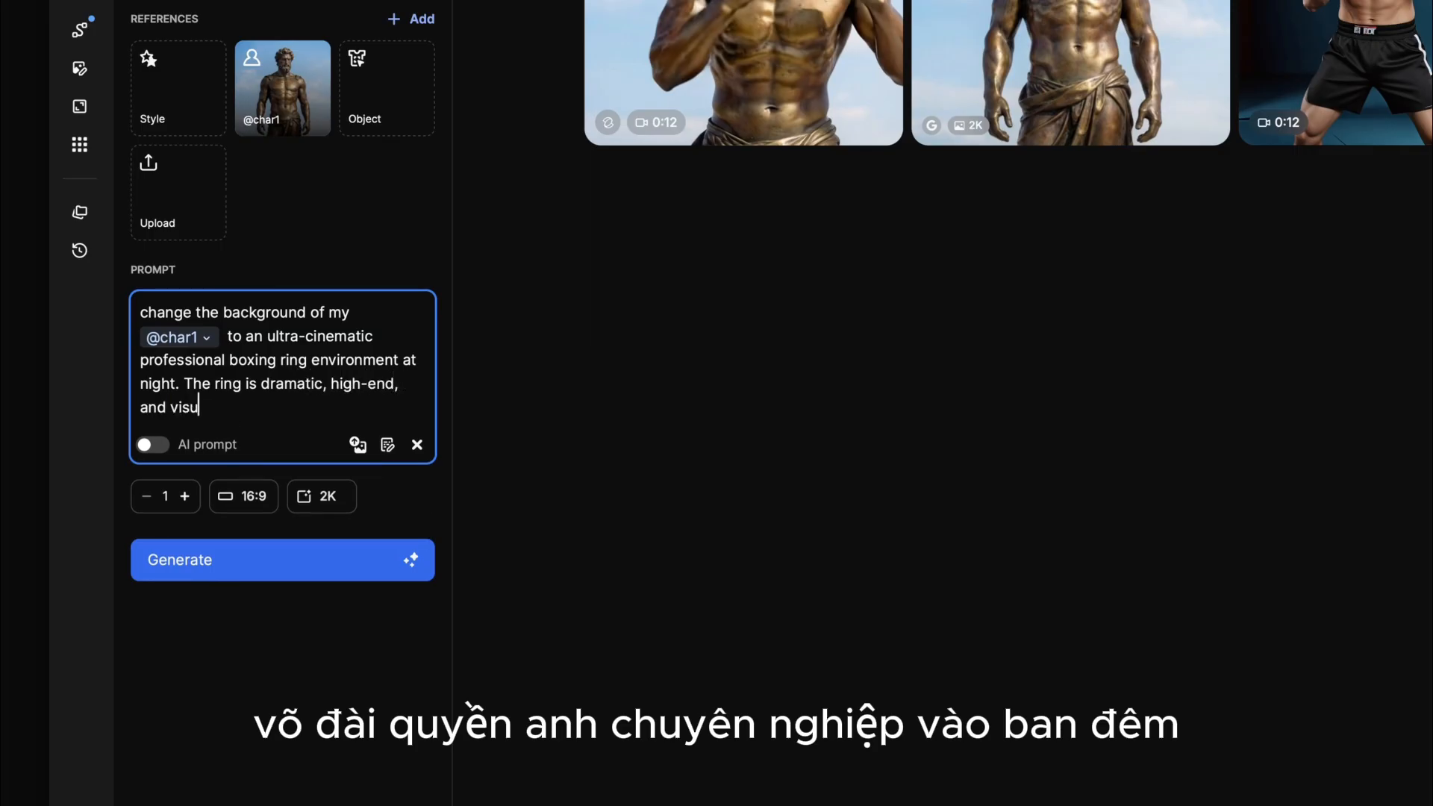
# Step: Extend the prompt with a visually stunning ring, overhead lighting rigs beaming through subtle haze, detailed ropes, slightly textured canvas, and clean realistic corners
pyautogui.write('ally stunning, with powerful overhead stage lighting rigs ca')
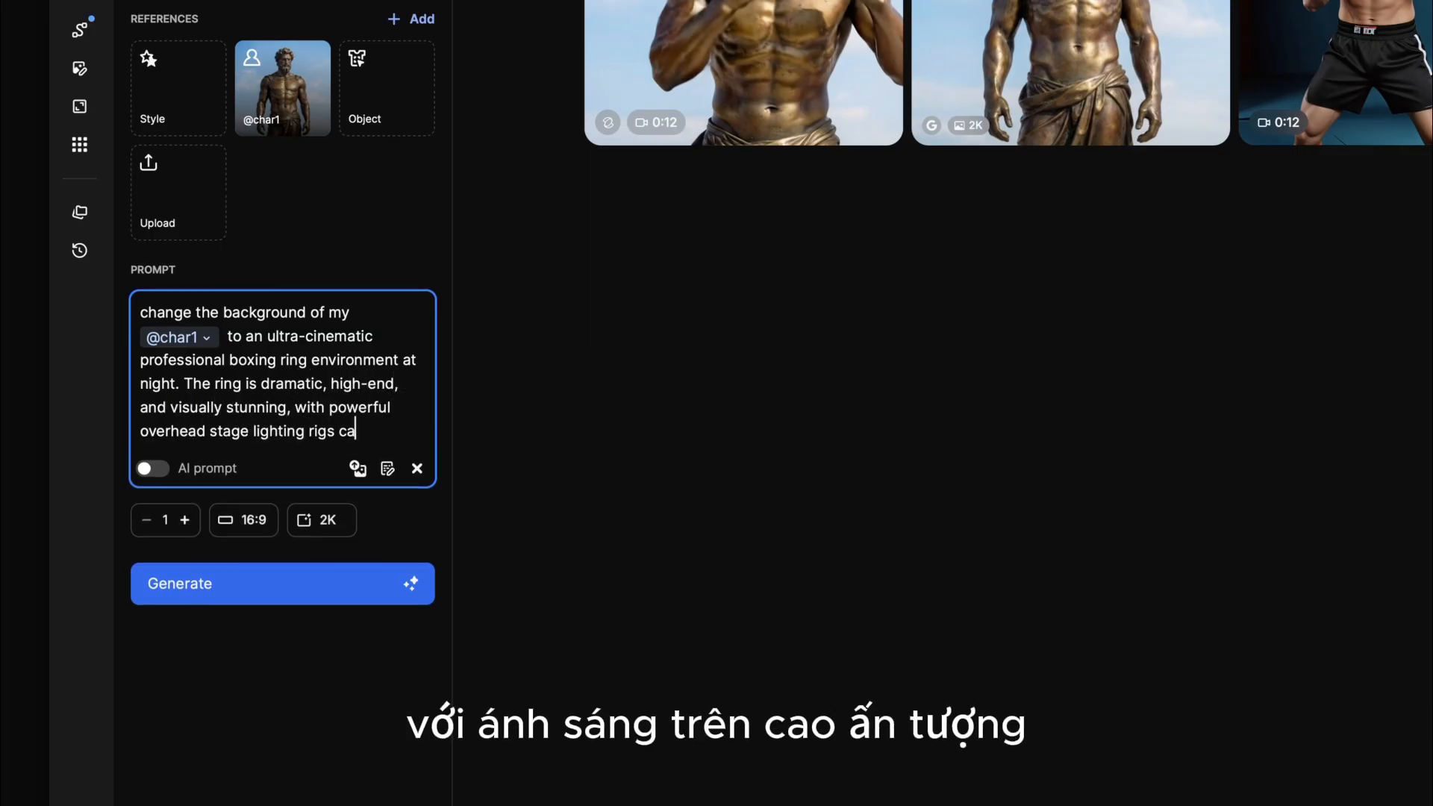
pyautogui.write('sting defined beams of light through subtle atmospheric haze')
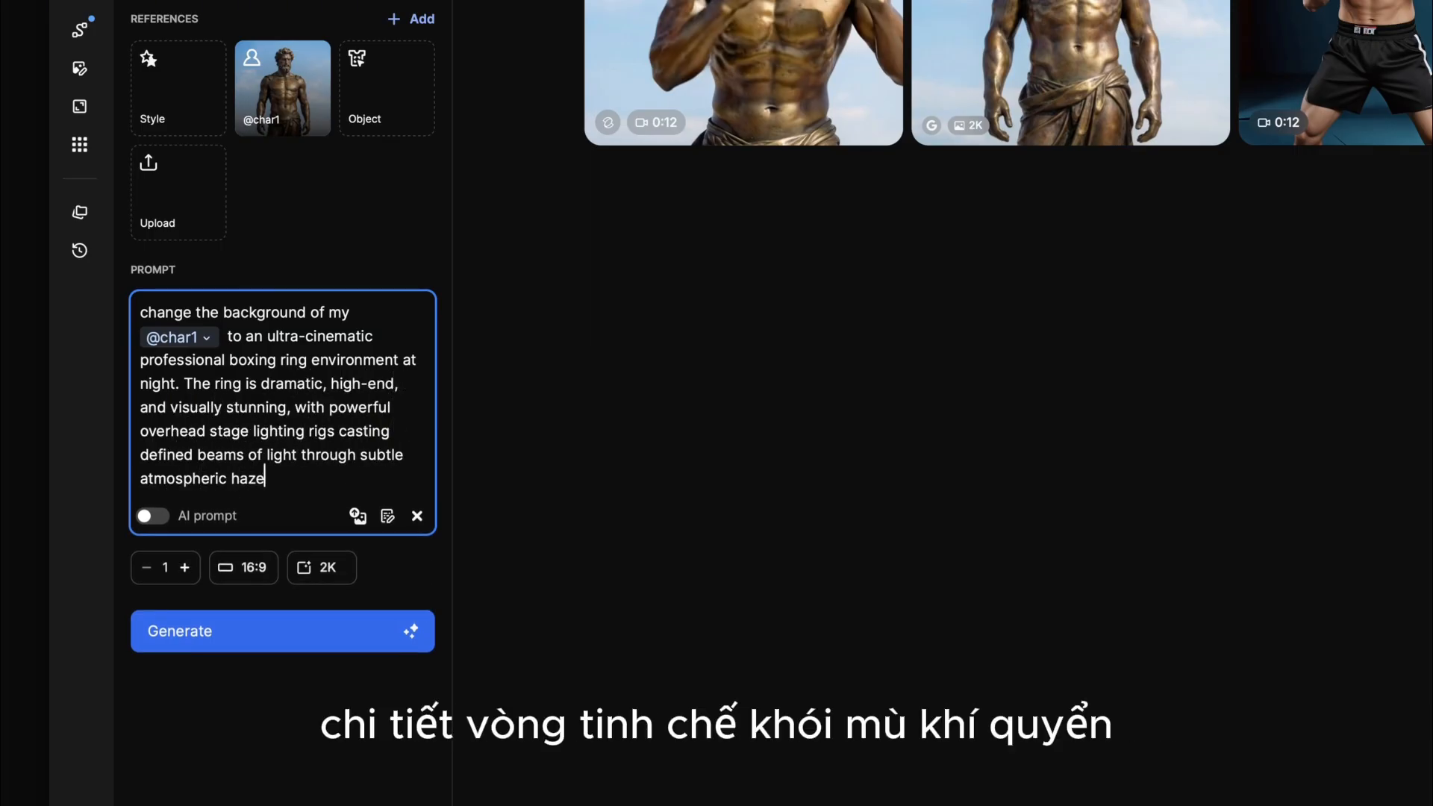
pyautogui.write('. The ropes are perfectly detailed, canvas slightly textured')
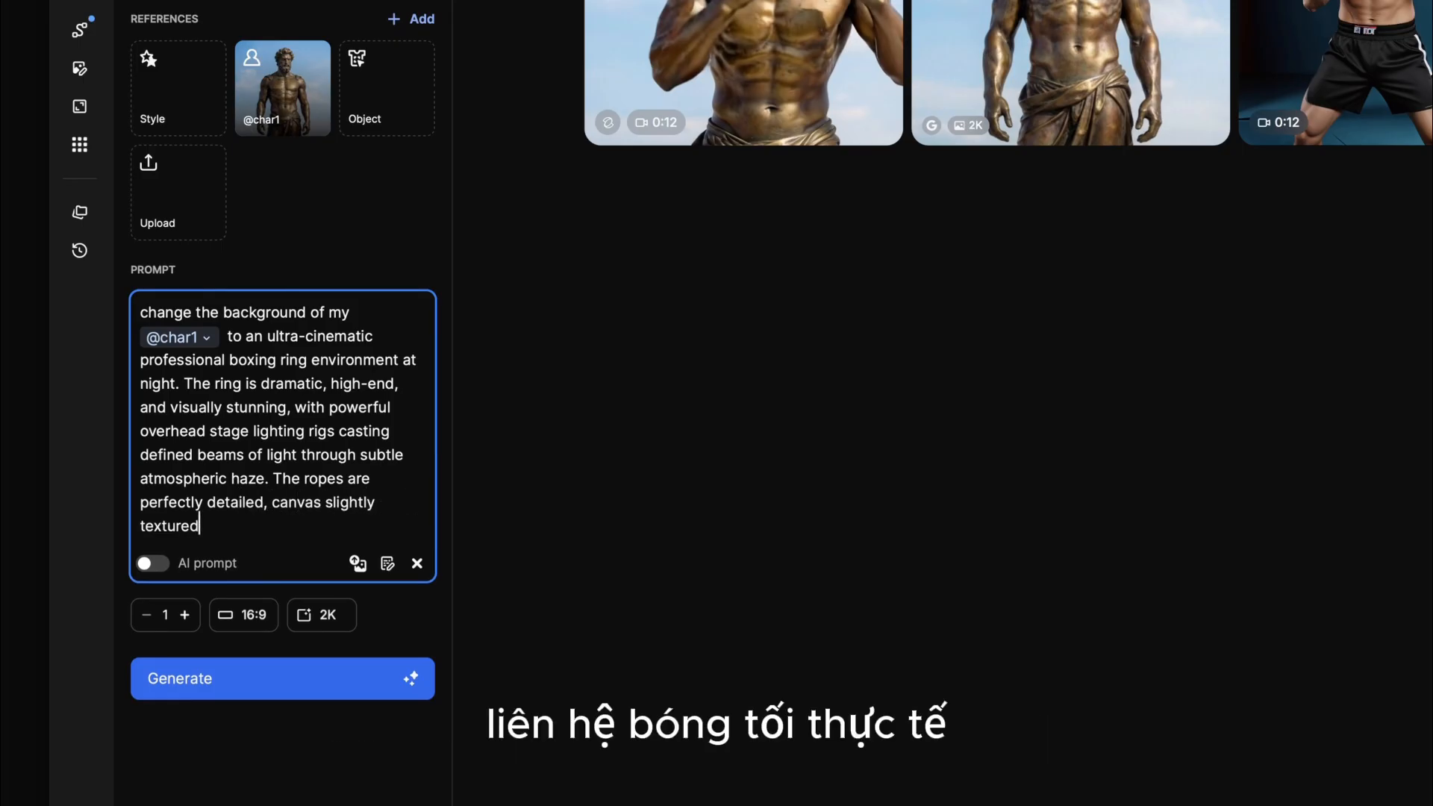
pyautogui.write(', corners clean and realistic. The lighting is intense but ')
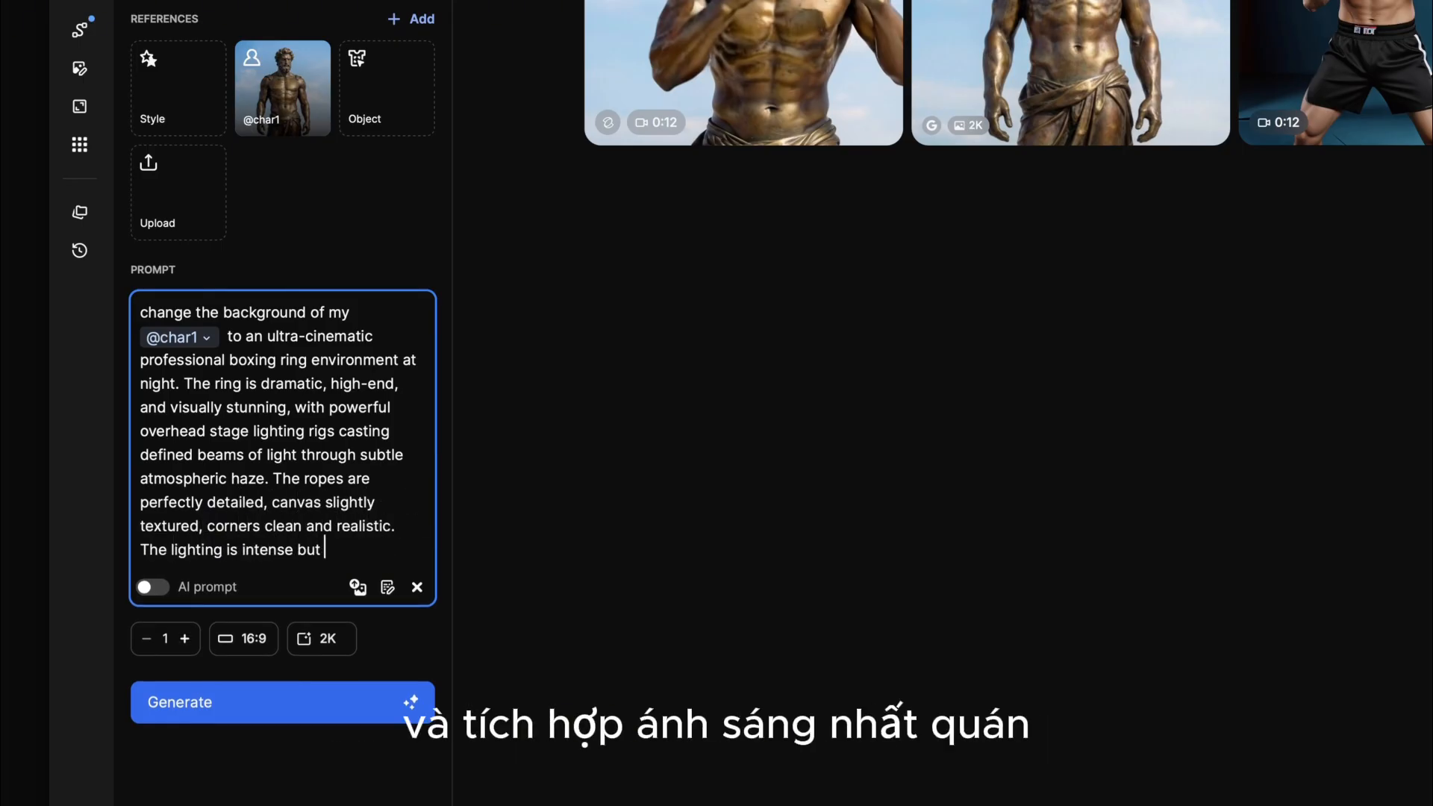
# Step: Add controlled warm spotlights, a large darkened arena and faint distant audience silhouettes to the prompt, and generate and open the 16:9, 2K image
pyautogui.write('controlled, with warm spotlights from above and soft shadow ')
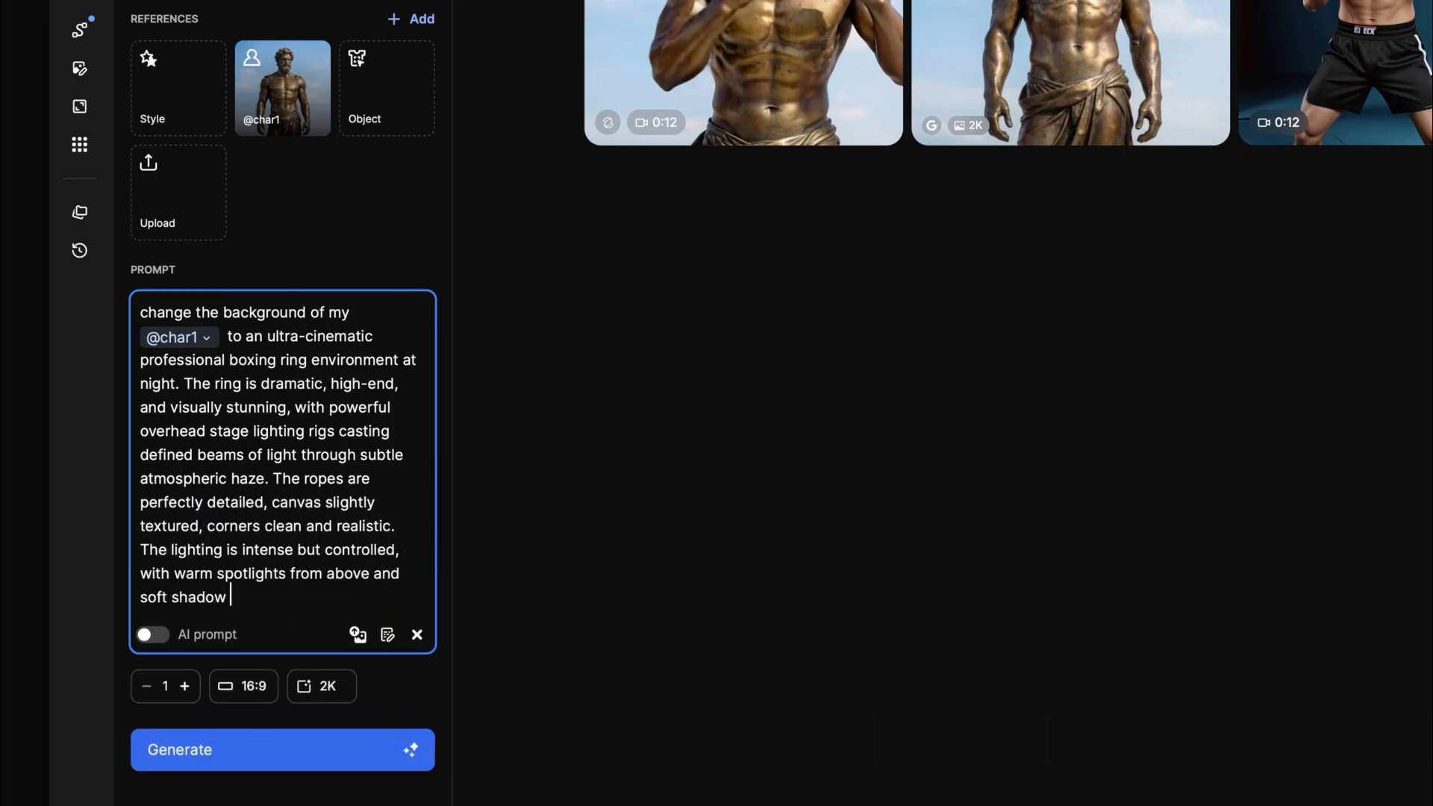
pyautogui.write('gradients across the floor. The arena feels large and immersi')
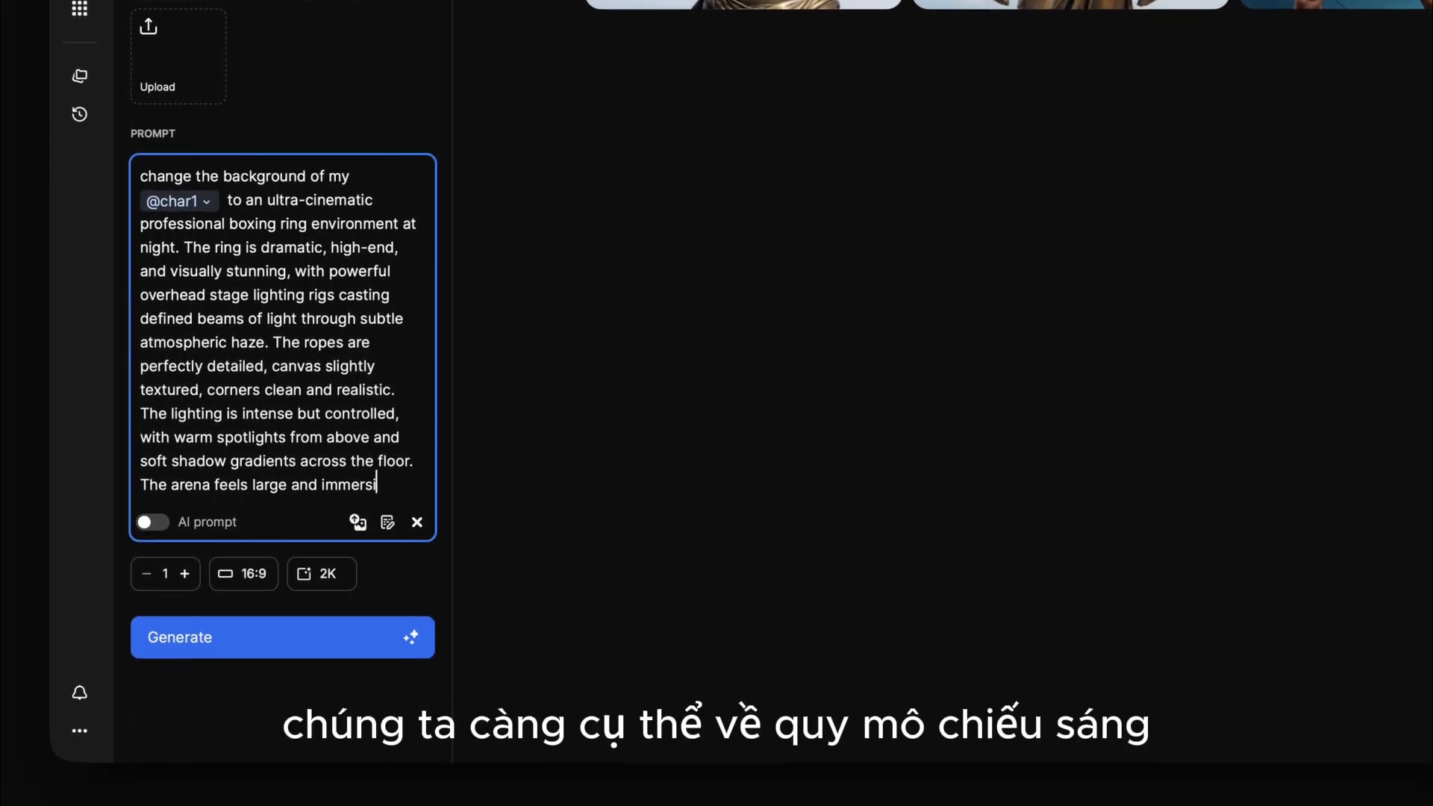
pyautogui.write('ve but not overcrowded, with darkened surroundings and faint')
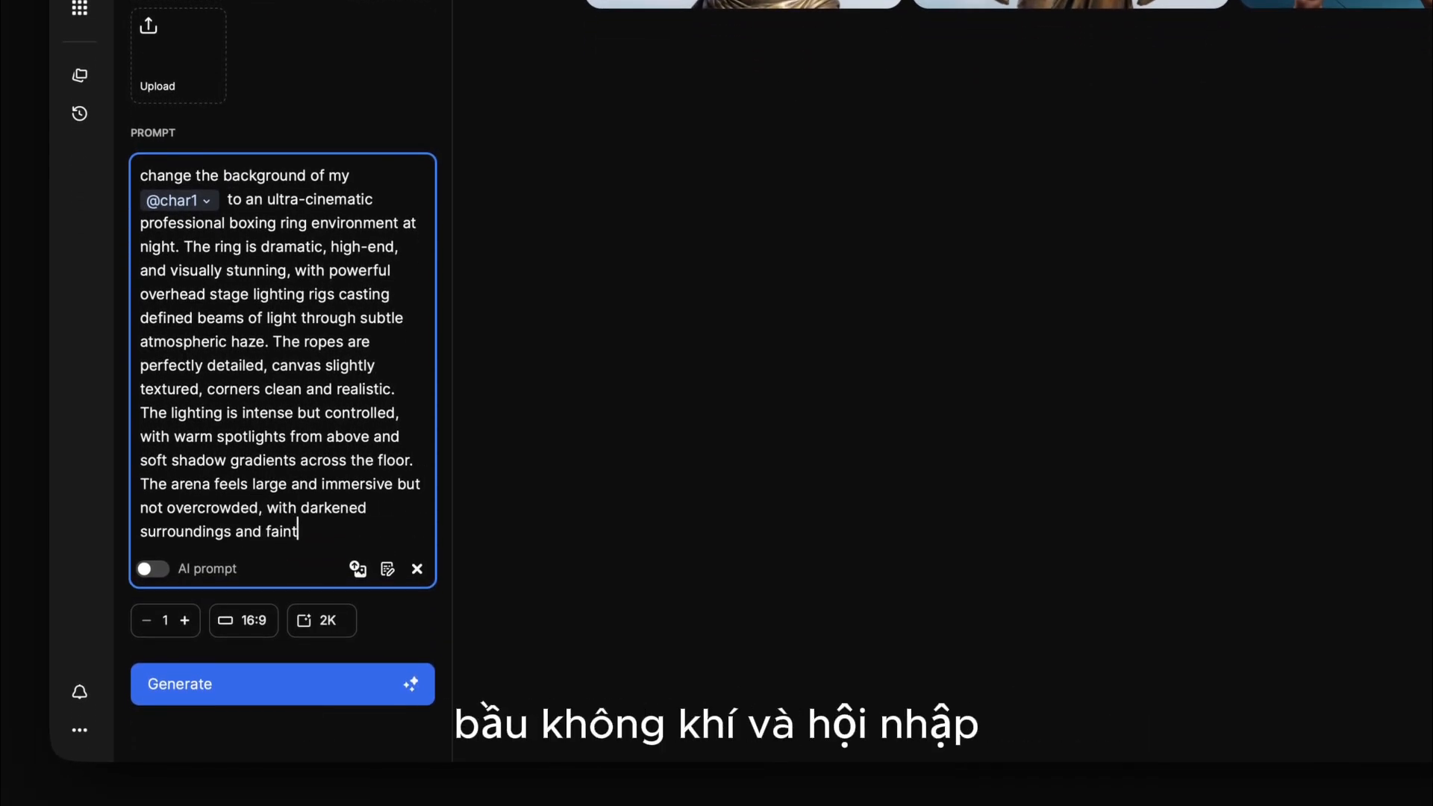
pyautogui.write(' audience silhouettes in the distance')
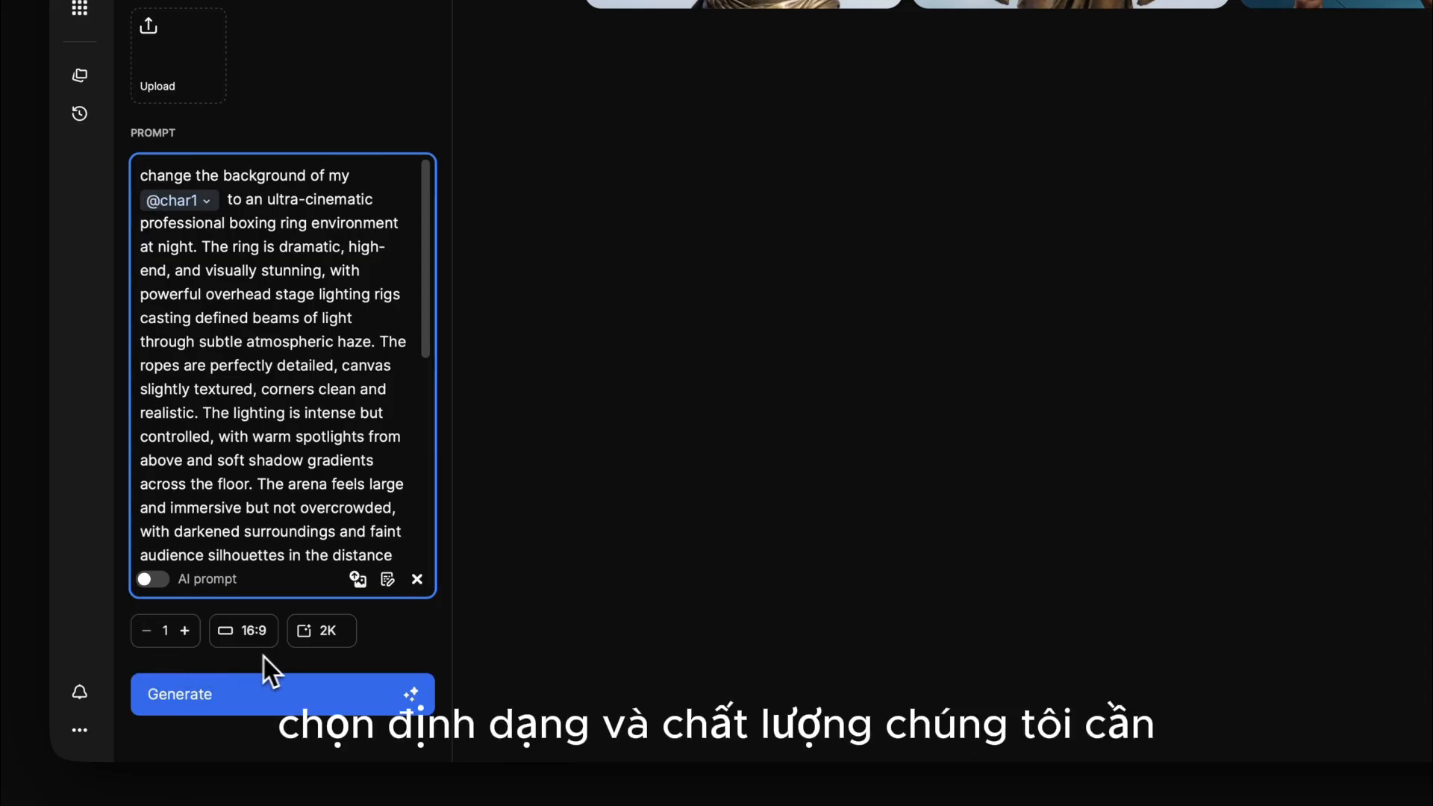
pyautogui.click(428, 716)
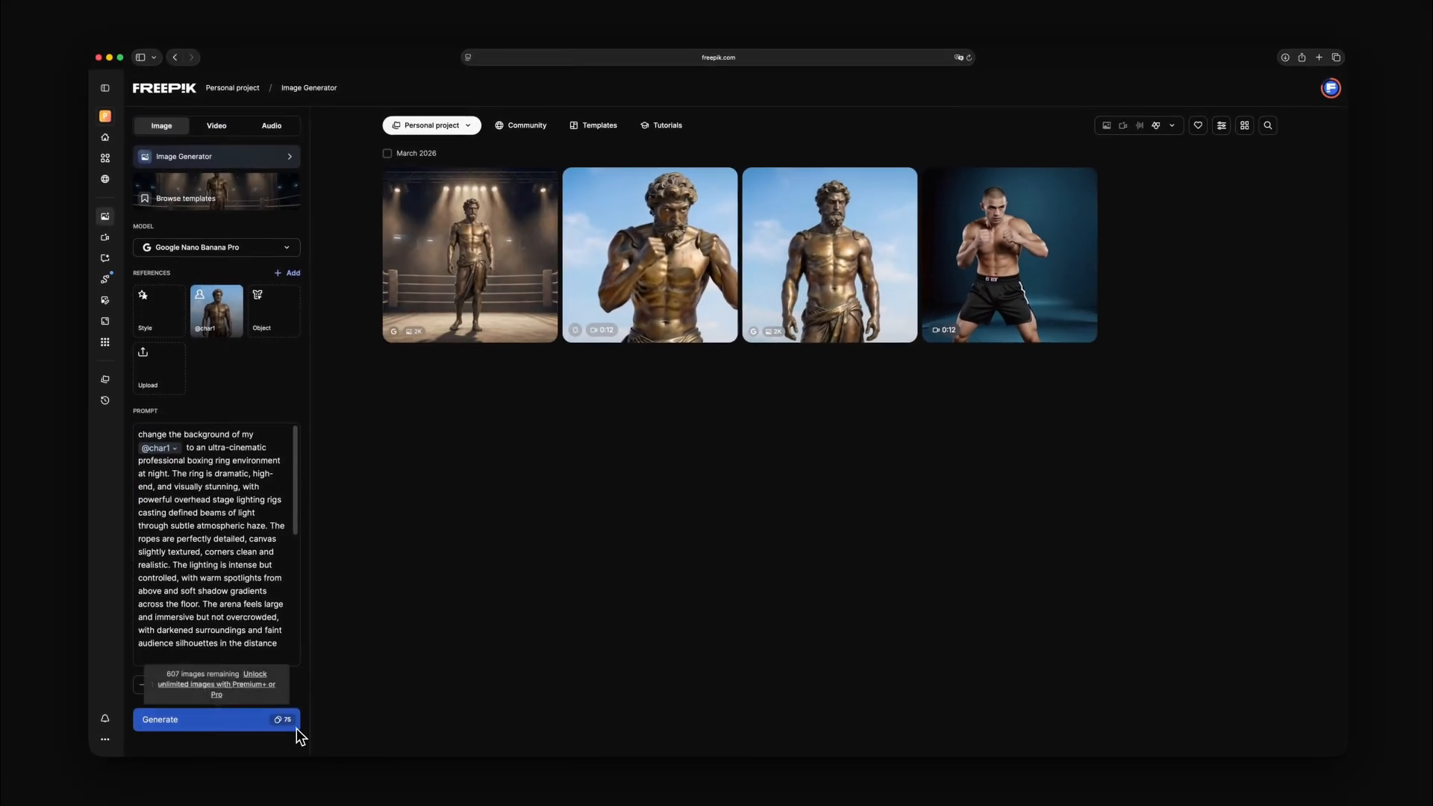
pyautogui.click(520, 299)
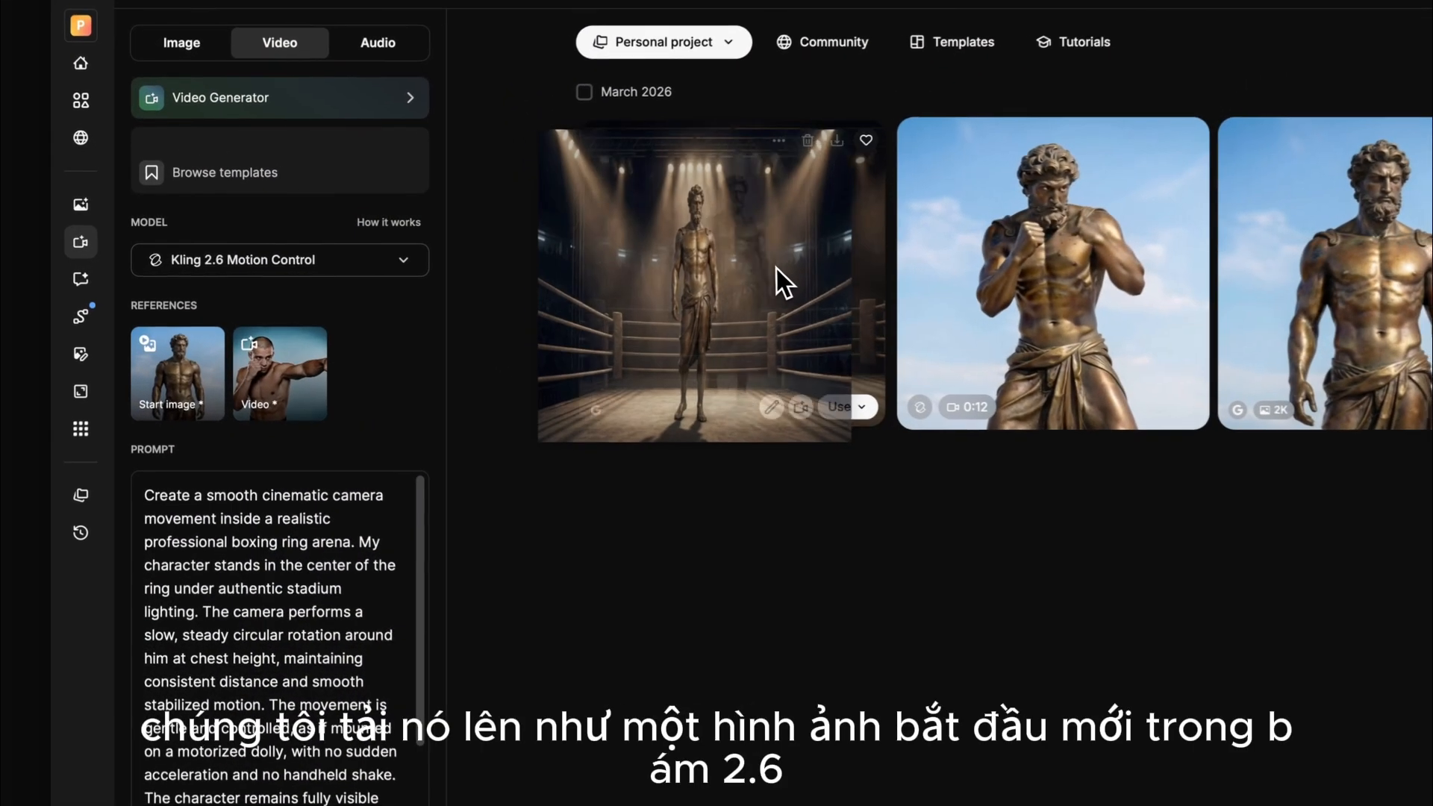
# Step: Use the boxing-ring statue image as the new start image for Kling 2.6 Motion Control, and generate and open the 720p video
pyautogui.moveTo(776, 269); pyautogui.dragTo(183, 406)
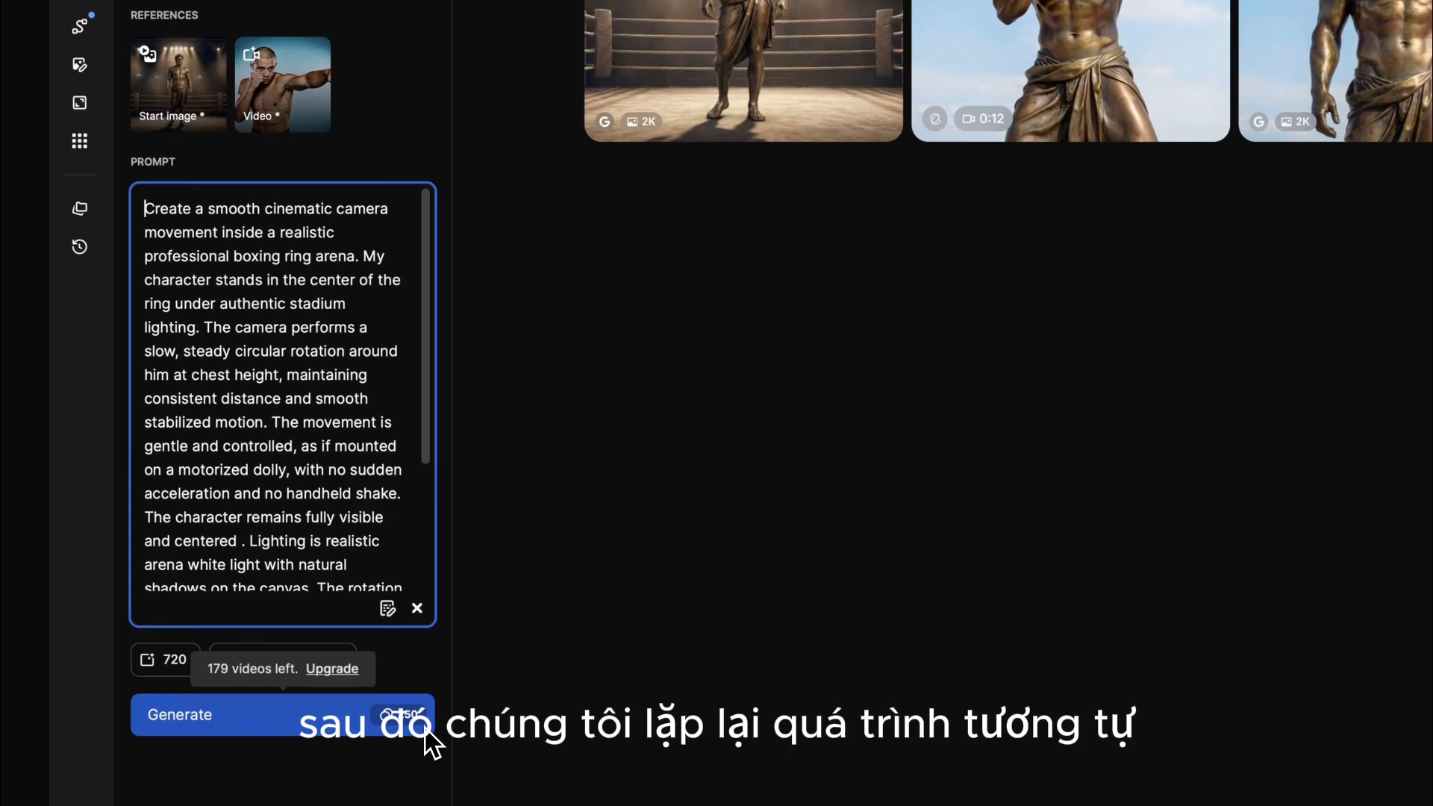
pyautogui.click(424, 737)
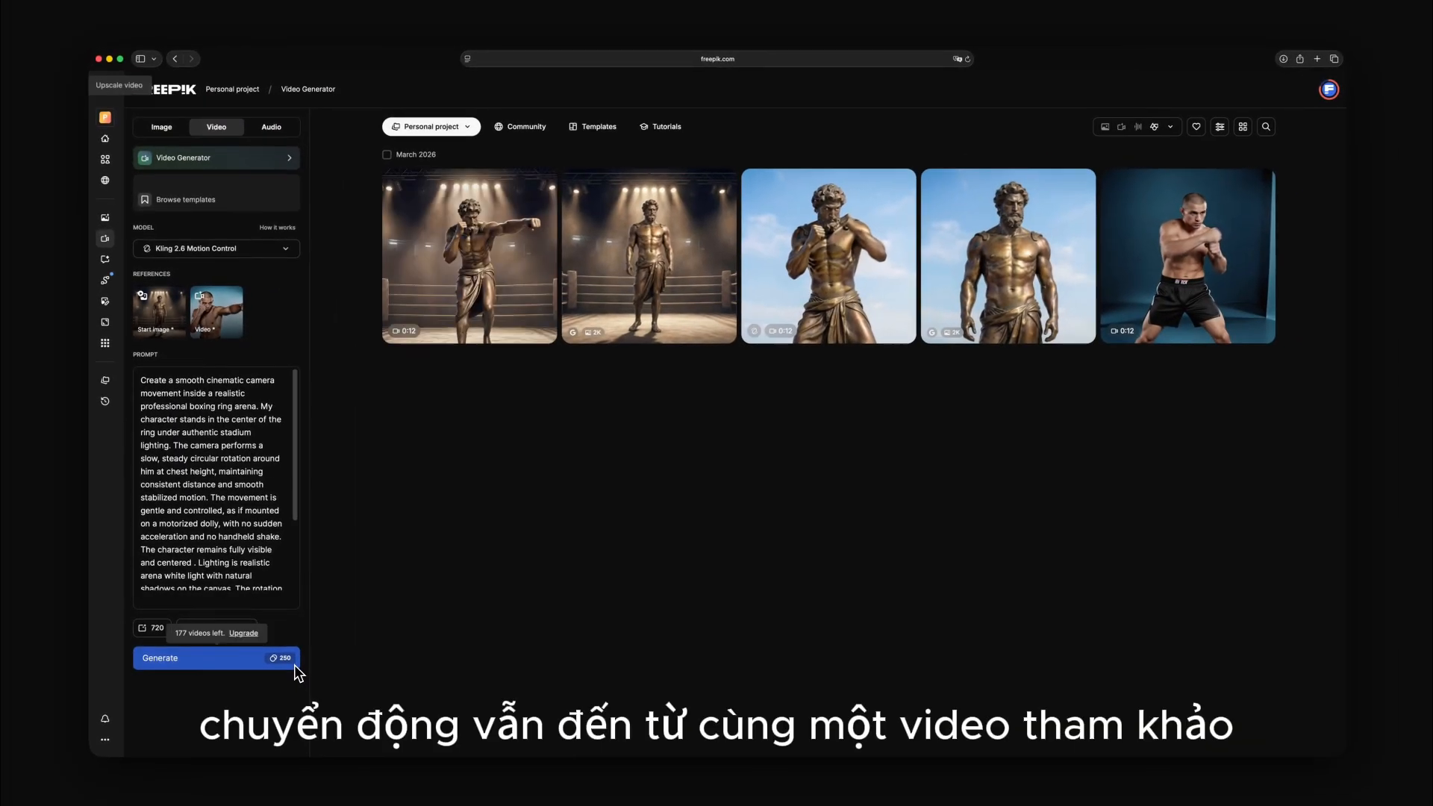
pyautogui.click(540, 289)
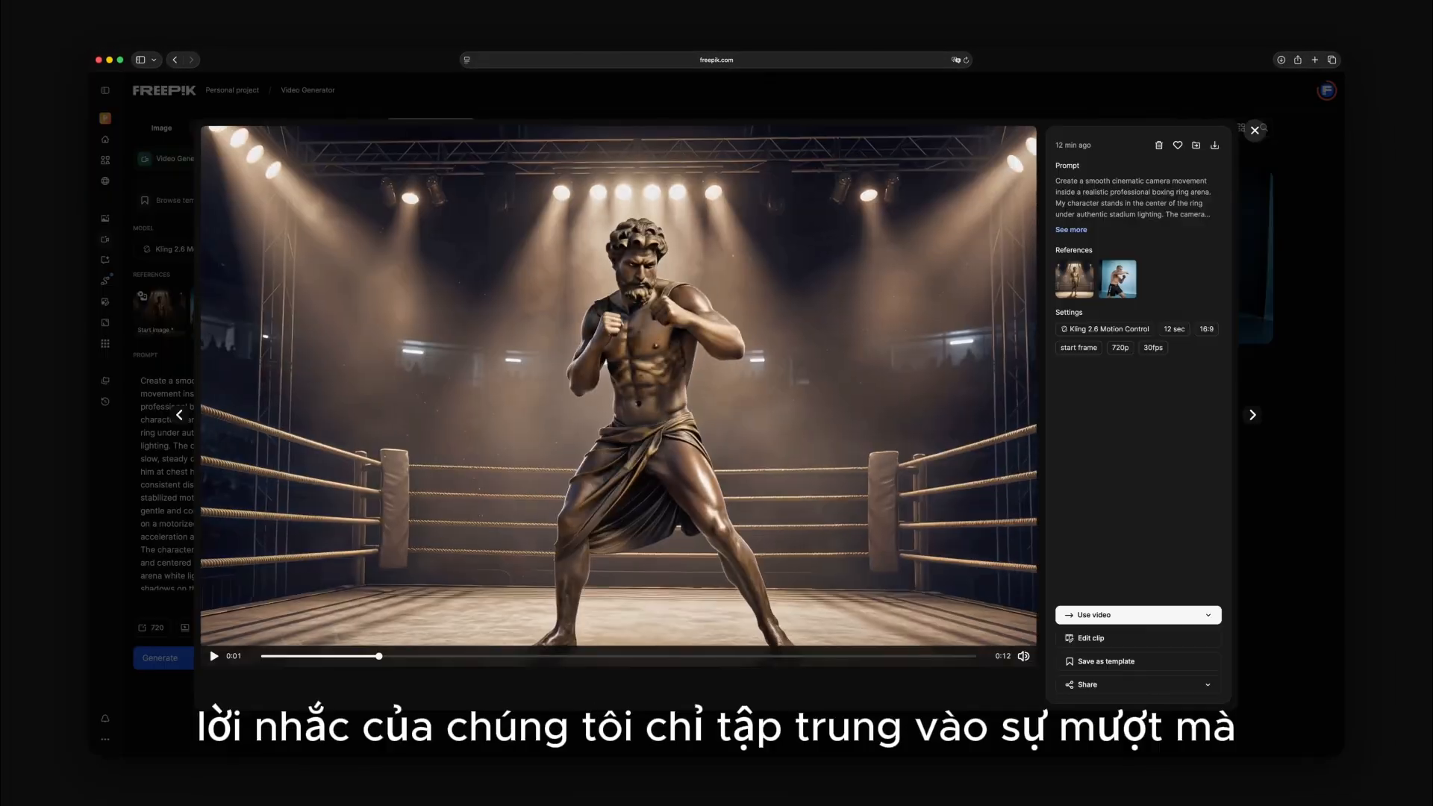